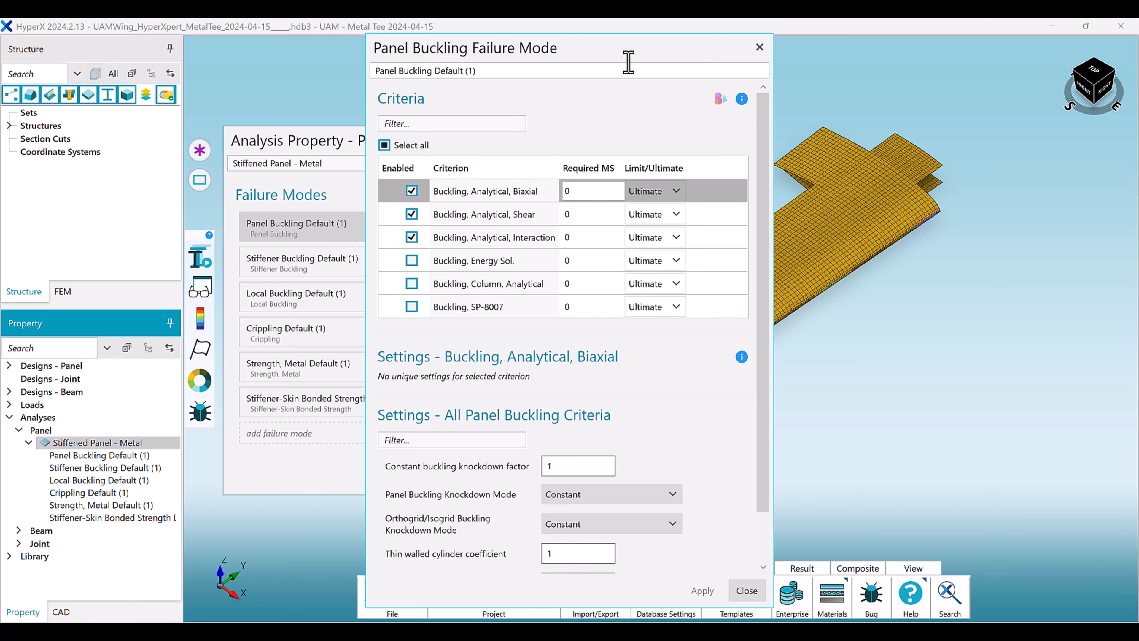
Try switching the Buckling, Analytical, Biaxial criterion off and back on in the default panel buckling failure mode.
{"action": "left_click_drag", "start_coordinate": [626, 56], "coordinate": [866, 57]}
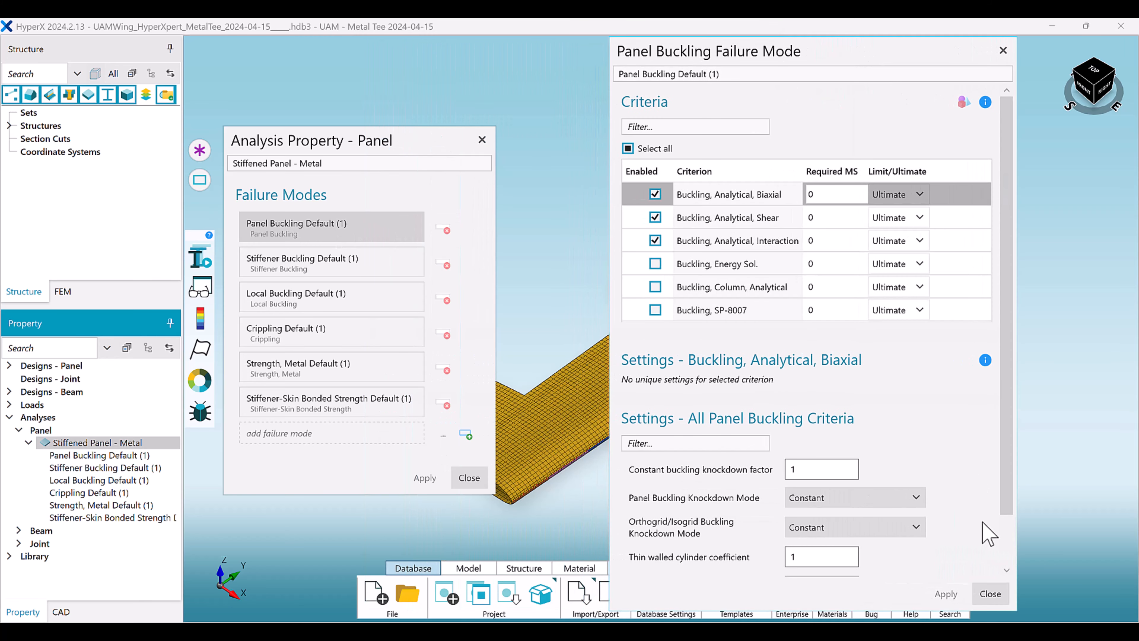
{"action": "scroll", "coordinate": [989, 534], "scroll_direction": "down", "scroll_amount": 2}
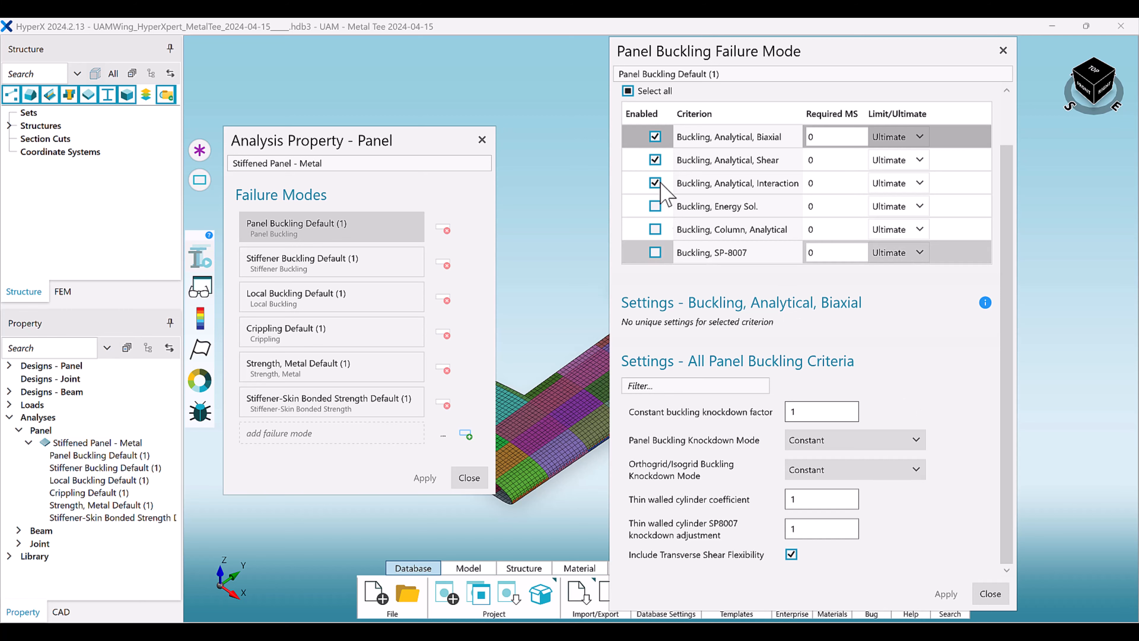
{"action": "left_click", "coordinate": [656, 137]}
{"action": "left_click", "coordinate": [655, 158]}
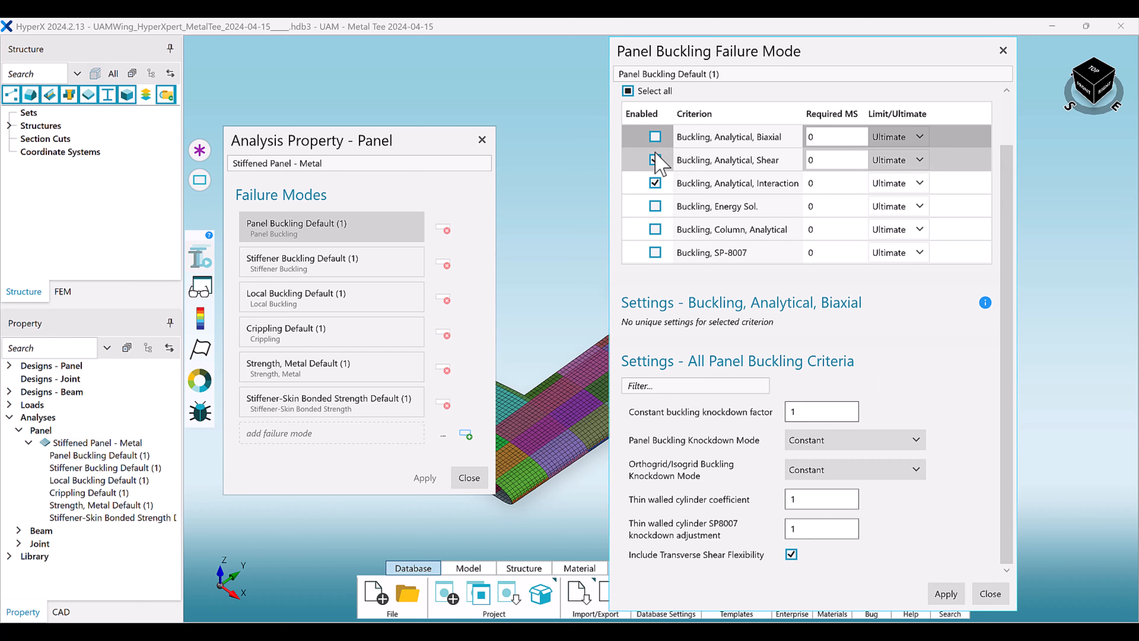
{"action": "left_click", "coordinate": [656, 160]}
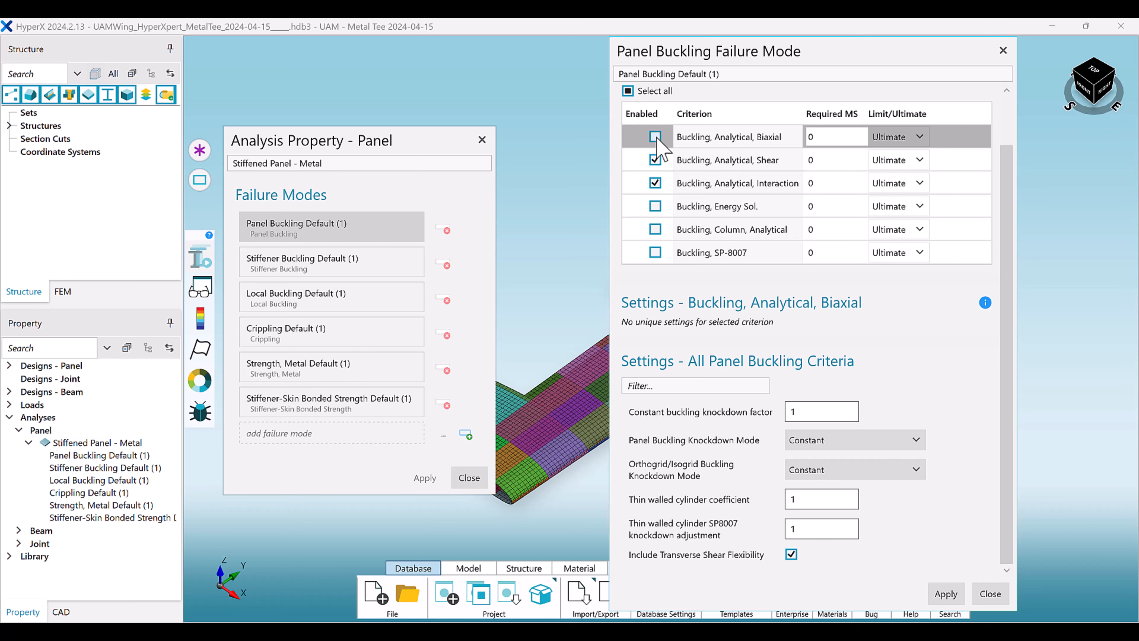
{"action": "left_click", "coordinate": [656, 137]}
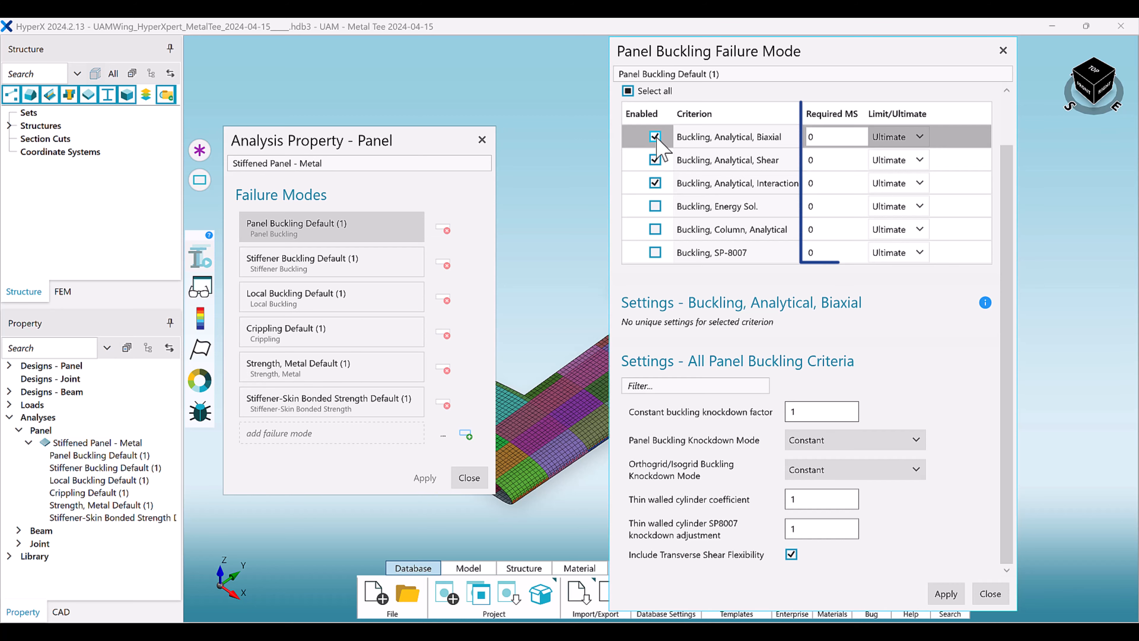
Check the Limit/Ultimate choices for the Buckling, Analytical, Biaxial criterion and keep Ultimate selected.
{"action": "left_click", "coordinate": [918, 138]}
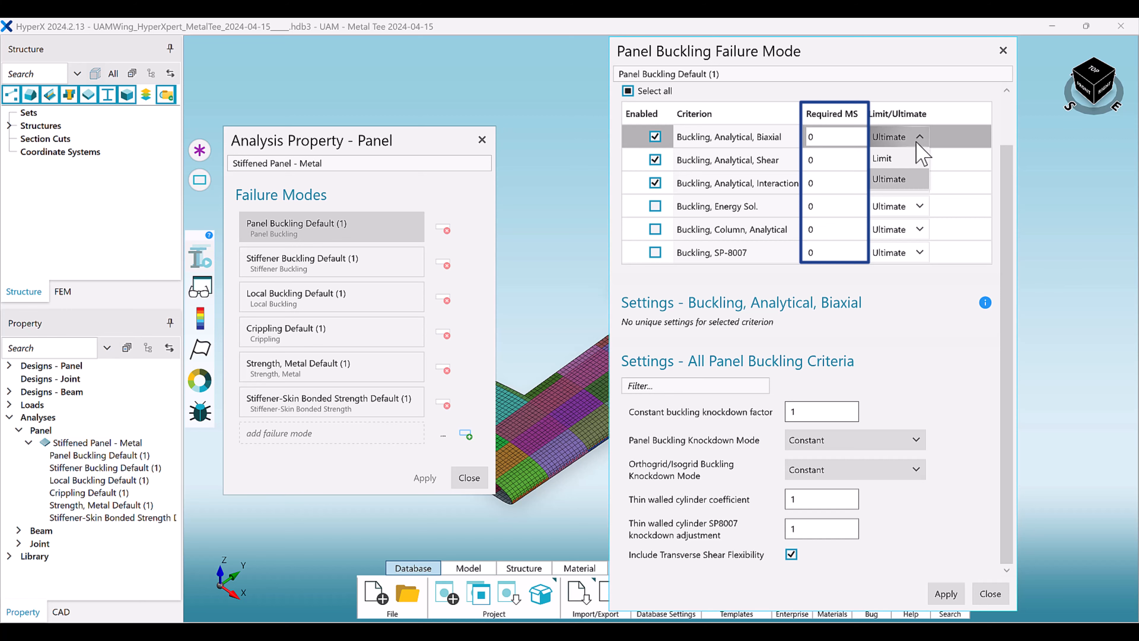
{"action": "left_click", "coordinate": [897, 180]}
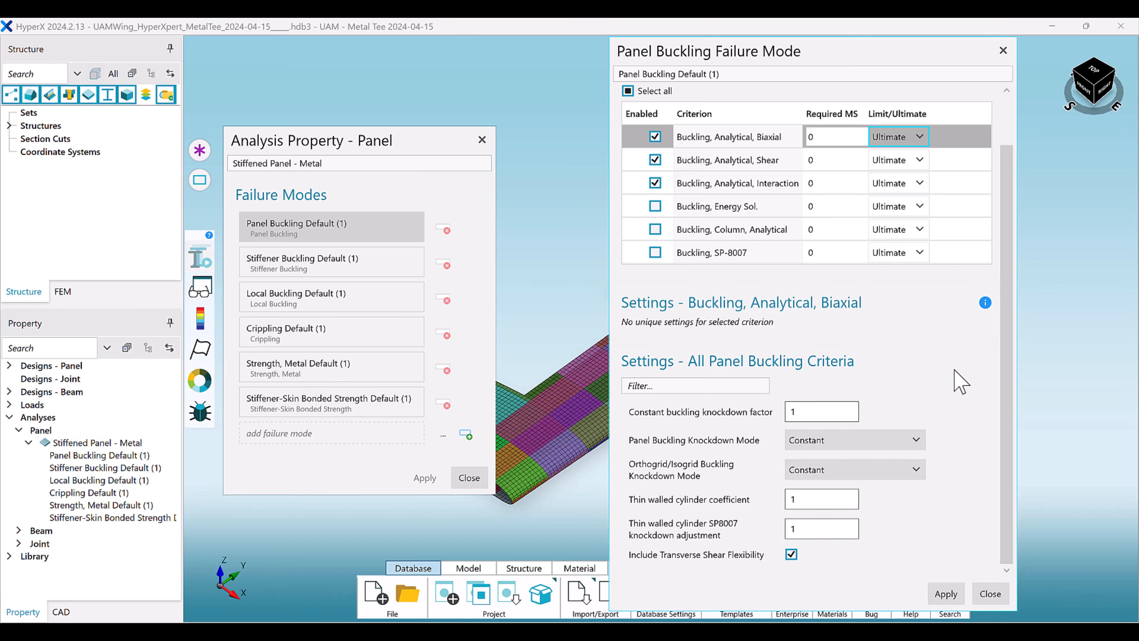
{"action": "key", "text": "shift+Tab"}
{"action": "key", "text": "shift+Tab"}
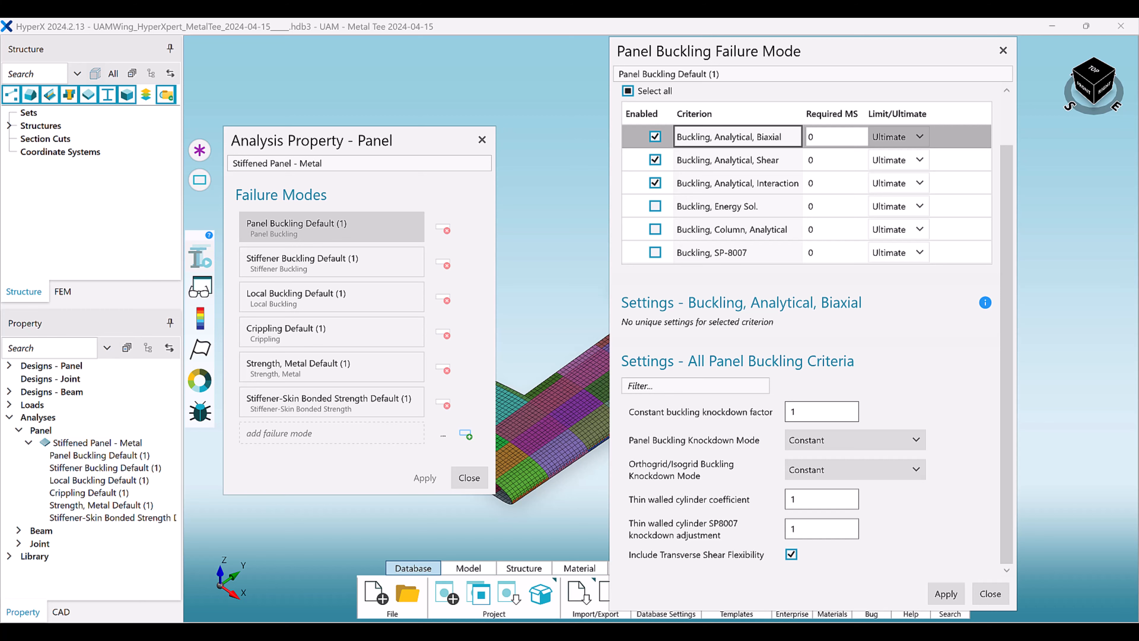
Examine the specific settings and the help description of the Buckling, Energy Sol. criterion.
{"action": "left_click", "coordinate": [637, 209]}
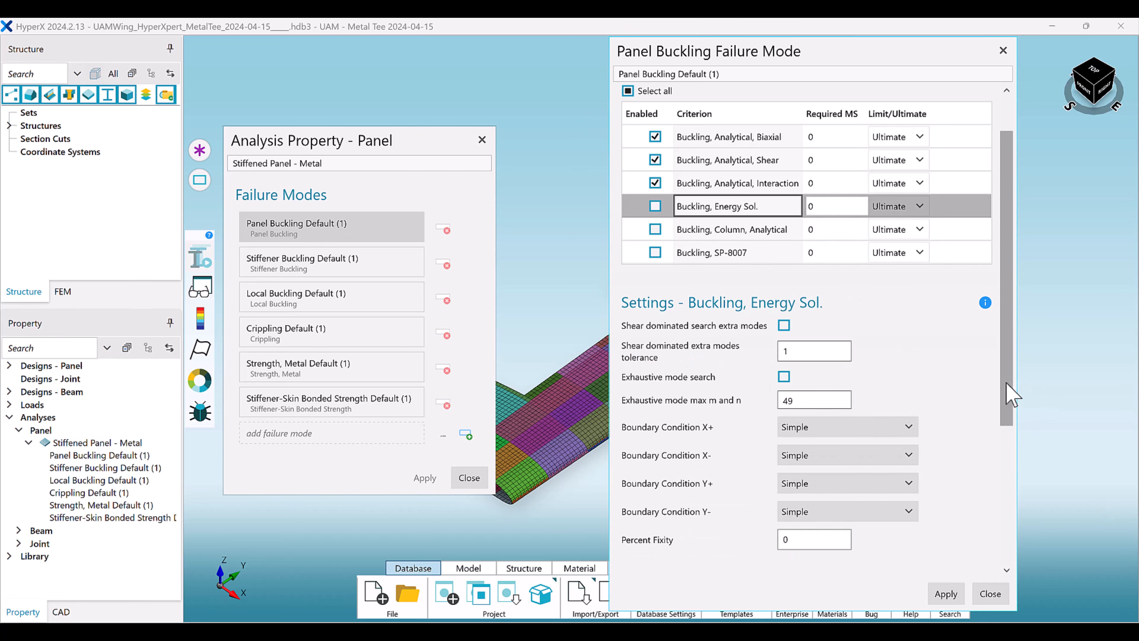
{"action": "left_click_drag", "start_coordinate": [1005, 382], "coordinate": [1019, 563]}
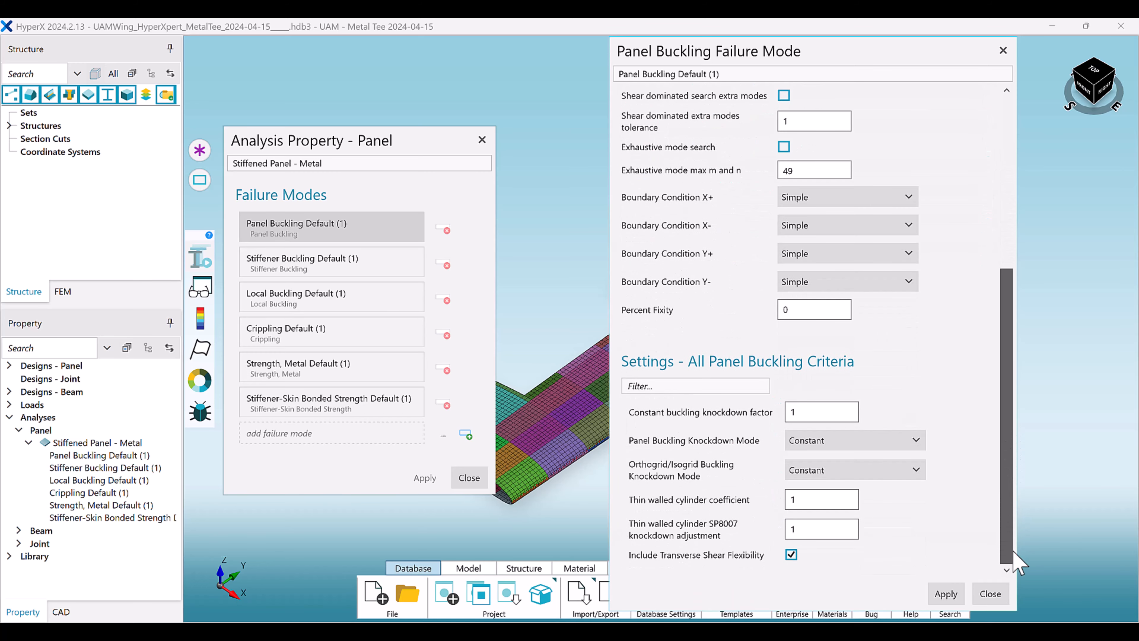
{"action": "scroll", "coordinate": [1009, 508], "scroll_direction": "up", "scroll_amount": 5}
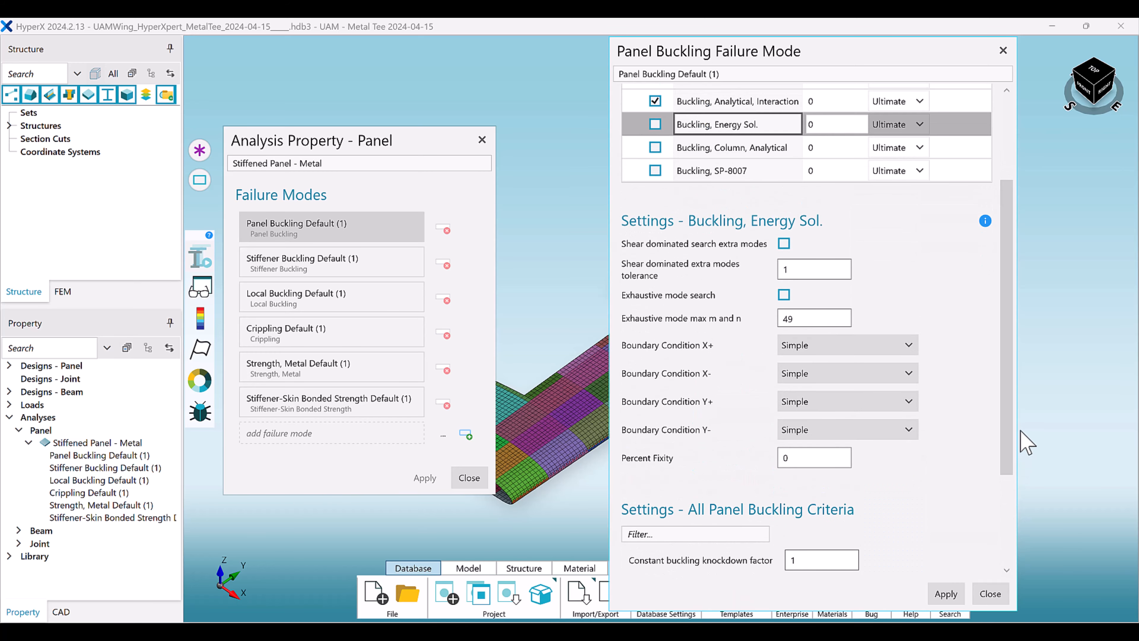
{"action": "left_click", "coordinate": [986, 222]}
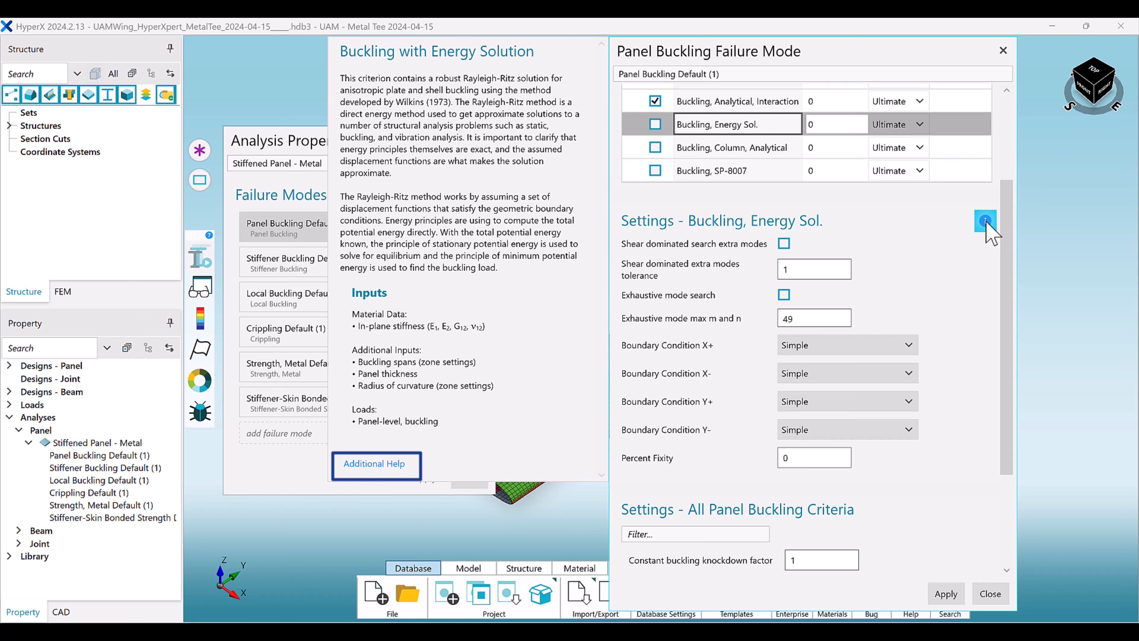
{"action": "left_click", "coordinate": [986, 222]}
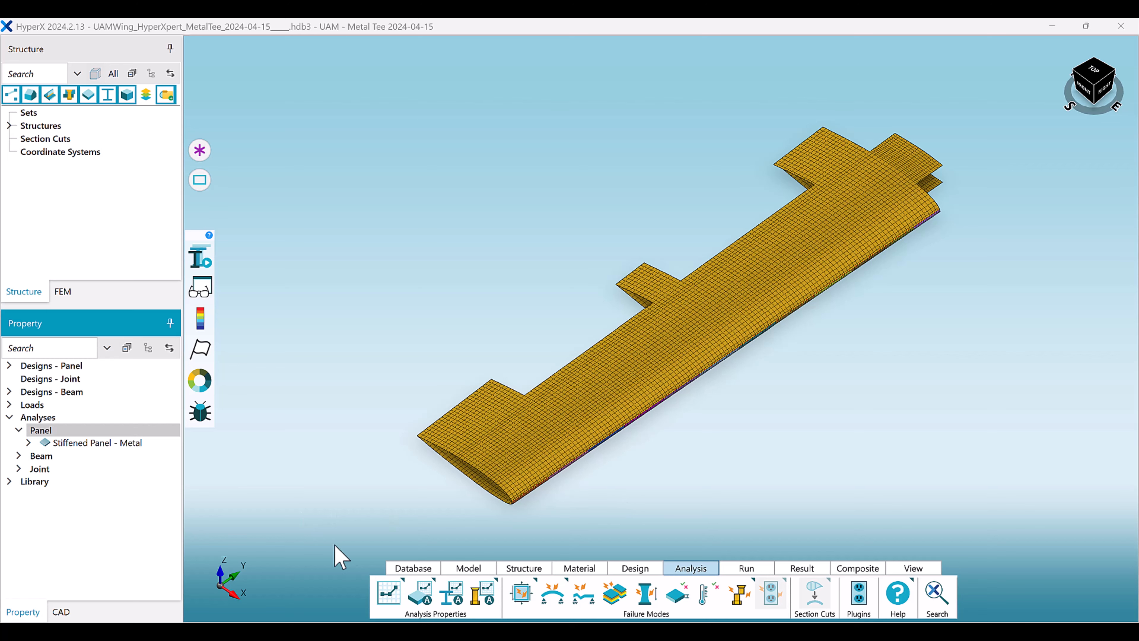
Review the failure mode categories offered for a new panel analysis property and discard the property without saving.
{"action": "left_click", "coordinate": [390, 593]}
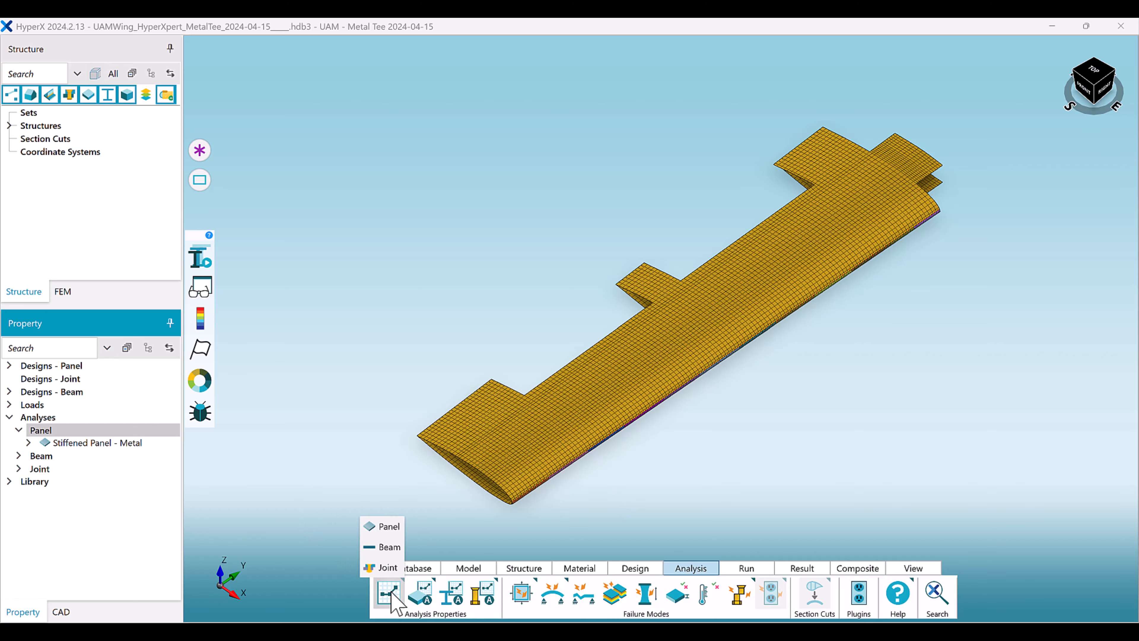
{"action": "left_click", "coordinate": [388, 527]}
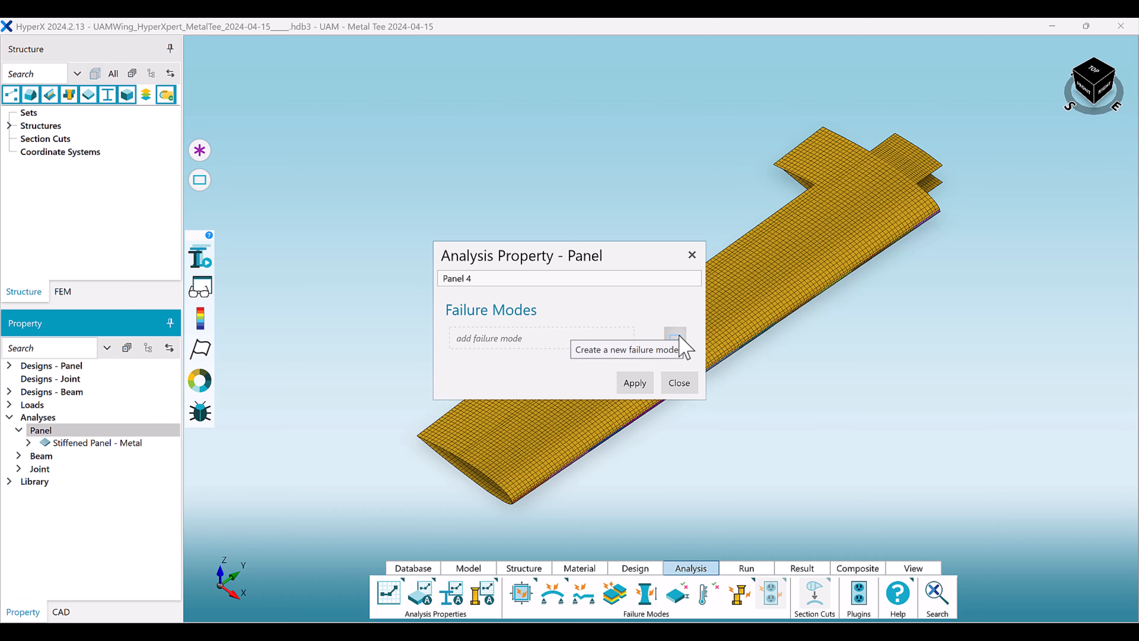
{"action": "left_click", "coordinate": [678, 342]}
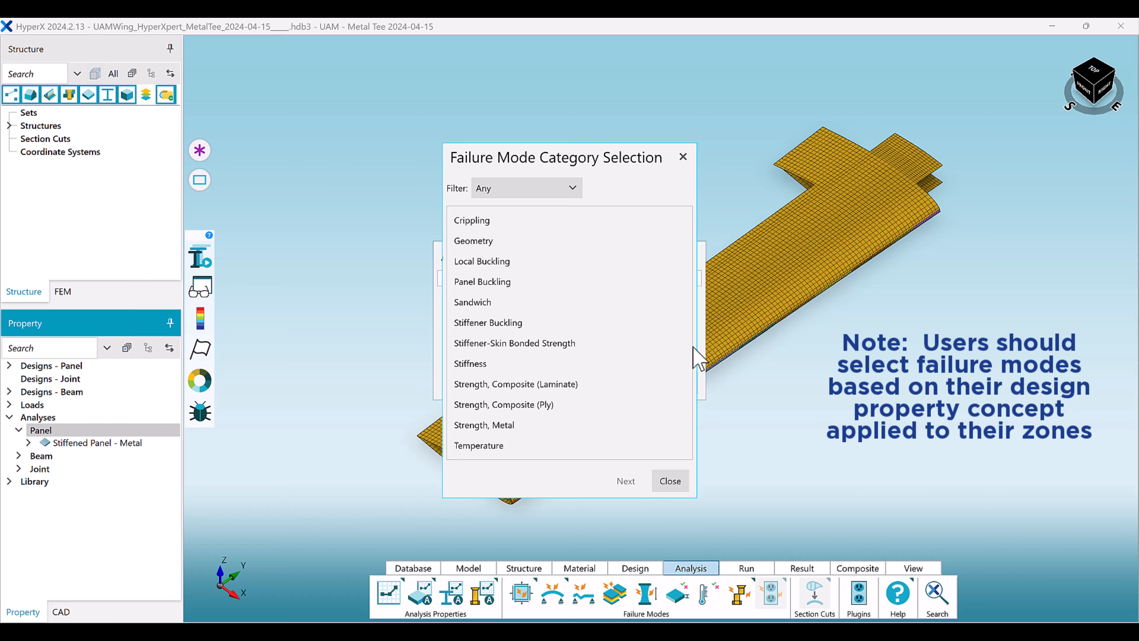
{"action": "left_click", "coordinate": [668, 482]}
{"action": "left_click", "coordinate": [679, 383]}
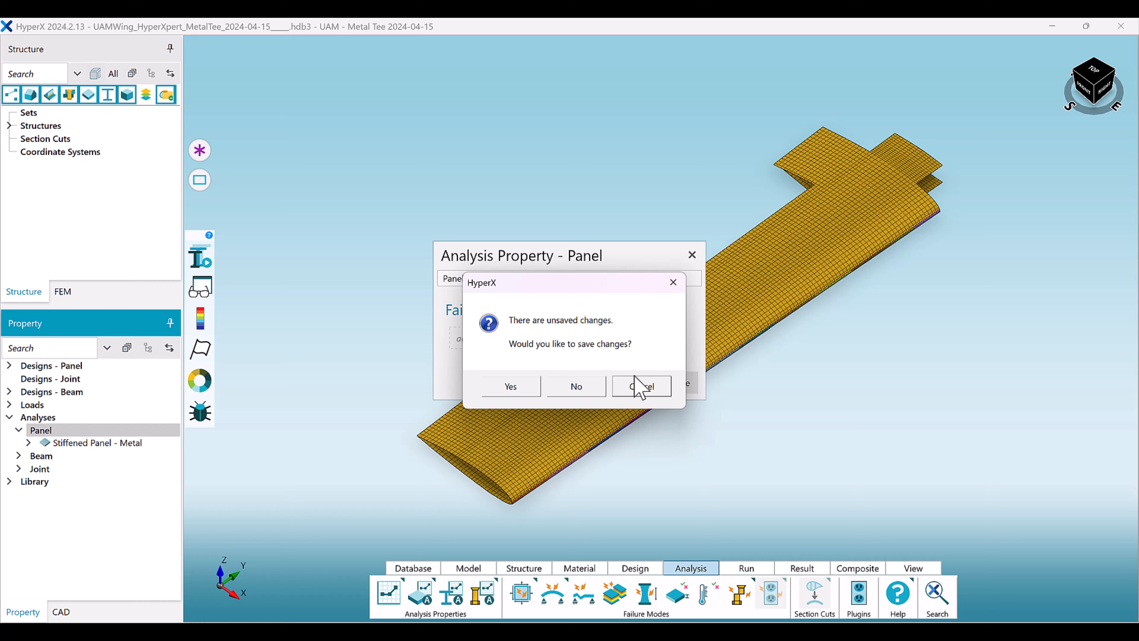
{"action": "left_click", "coordinate": [574, 386]}
Review the failure mode categories offered for a new beam analysis property and discard the property without saving.
{"action": "left_click", "coordinate": [386, 596]}
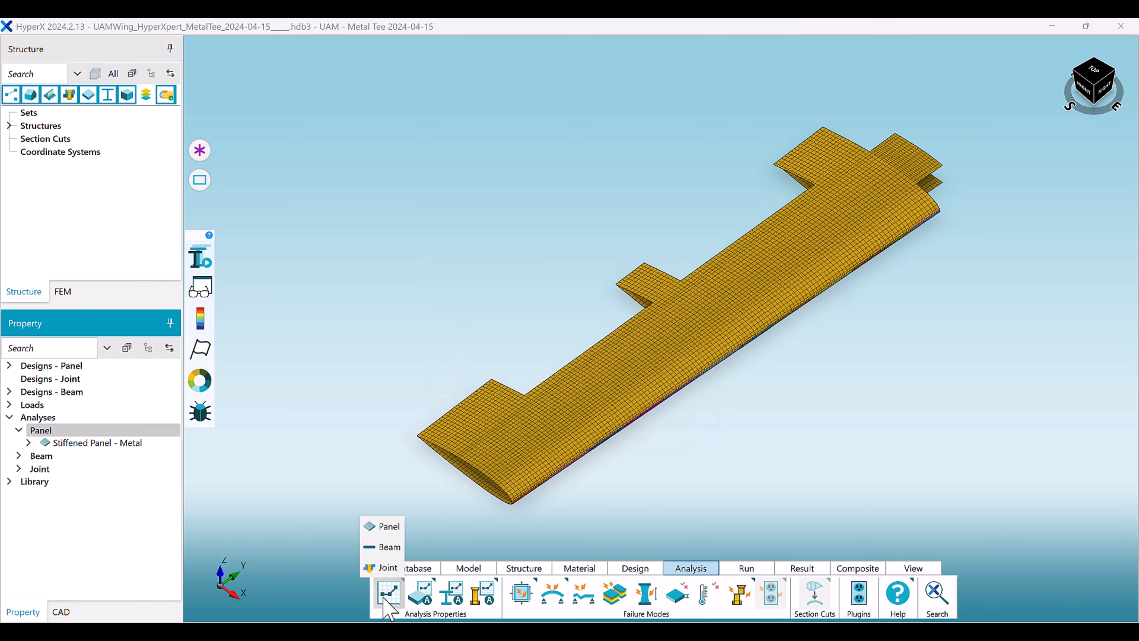
{"action": "left_click", "coordinate": [389, 546]}
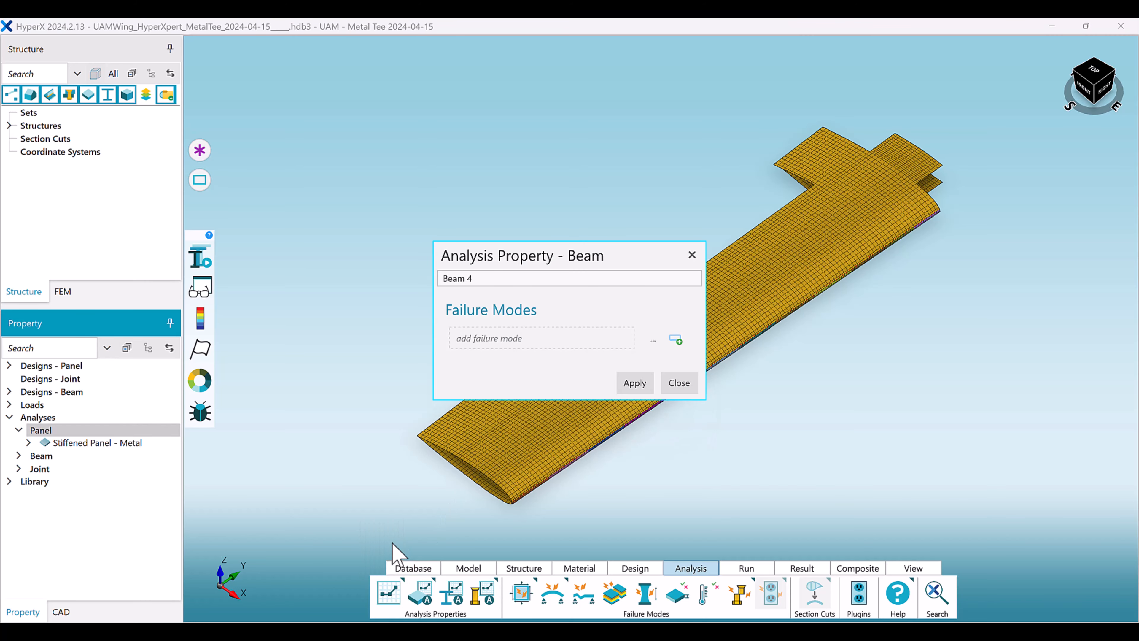
{"action": "left_click", "coordinate": [675, 342]}
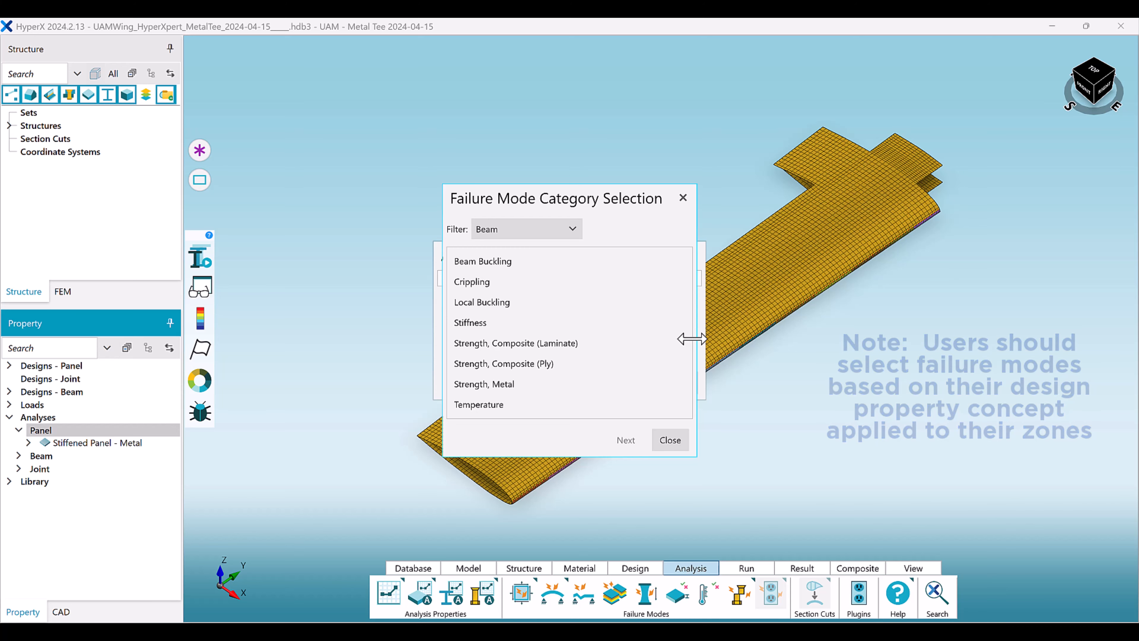
{"action": "left_click", "coordinate": [670, 440]}
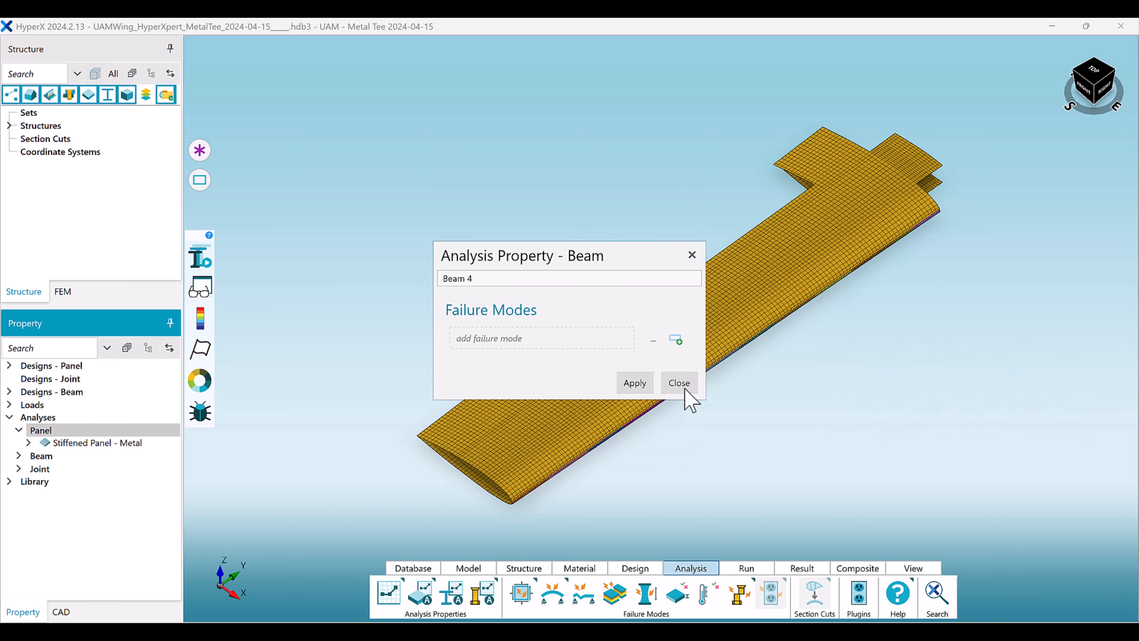
{"action": "left_click", "coordinate": [691, 254]}
{"action": "left_click", "coordinate": [576, 386]}
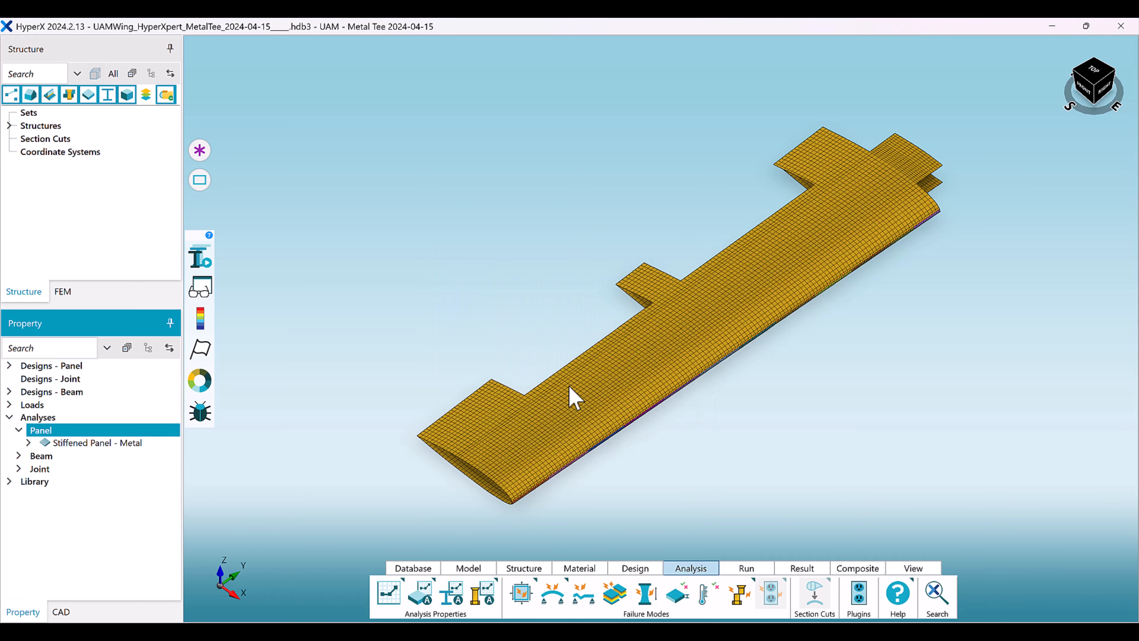
Start a new joint analysis property and bring up the failure mode selection for it.
{"action": "left_click", "coordinate": [397, 582]}
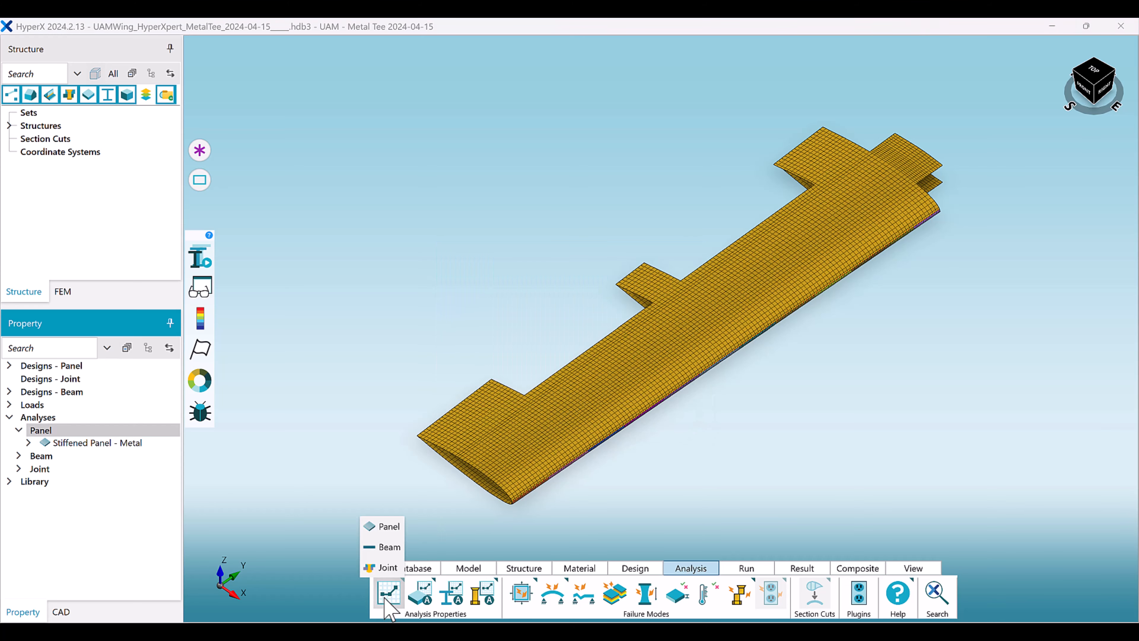
{"action": "left_click", "coordinate": [386, 568]}
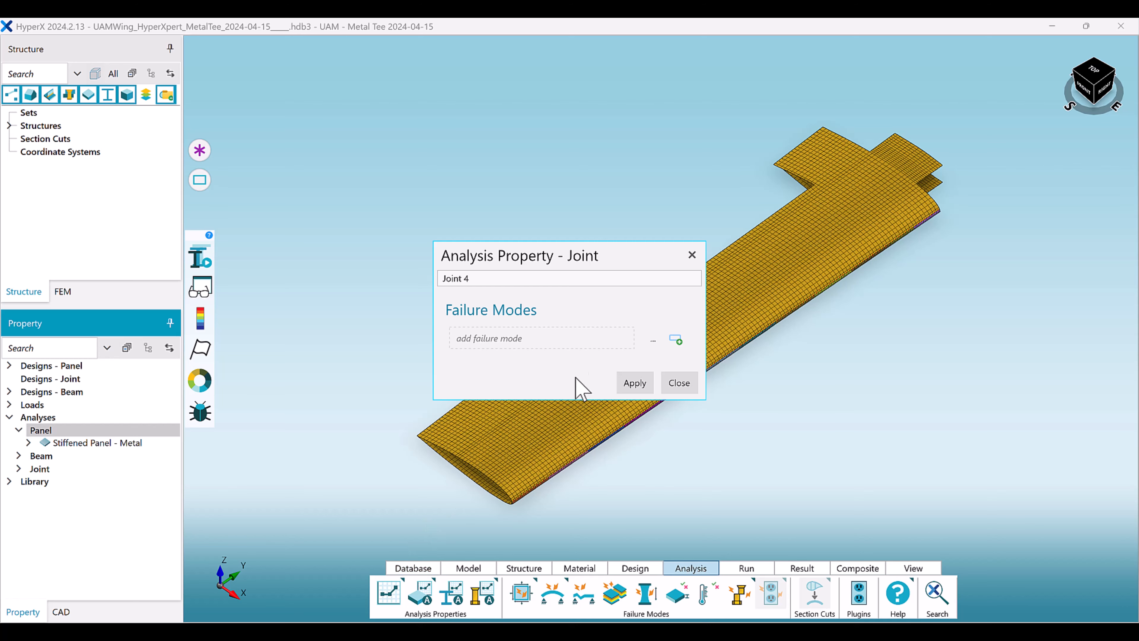
{"action": "left_click", "coordinate": [676, 340]}
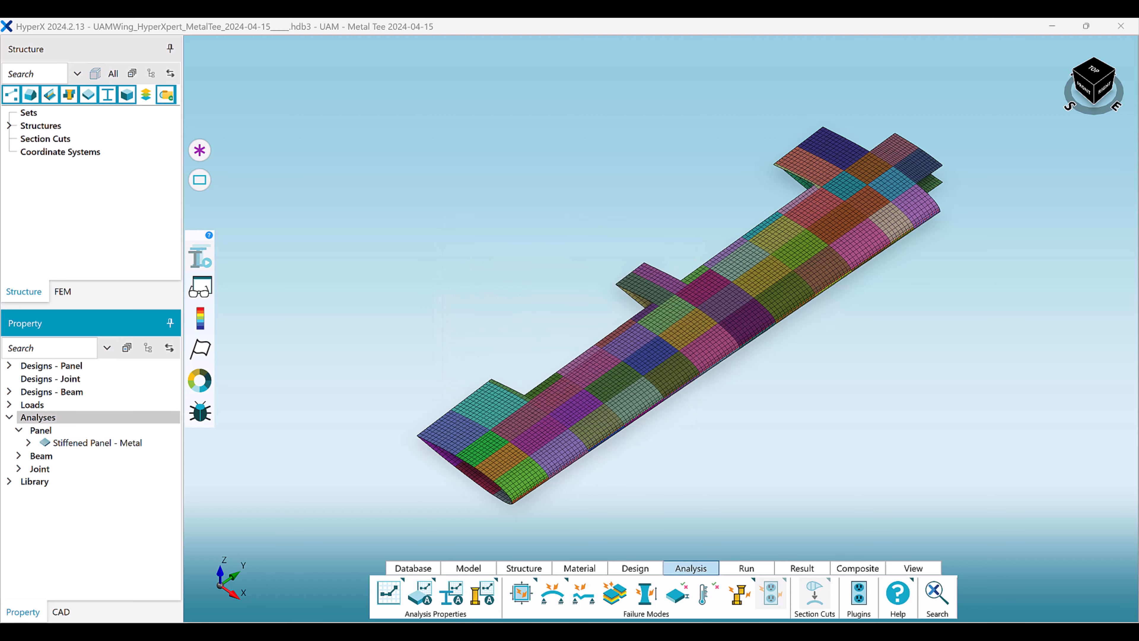
Create a panel analysis property under Analyses containing a Crippling failure mode with default criteria, and save it.
{"action": "right_click", "coordinate": [102, 418]}
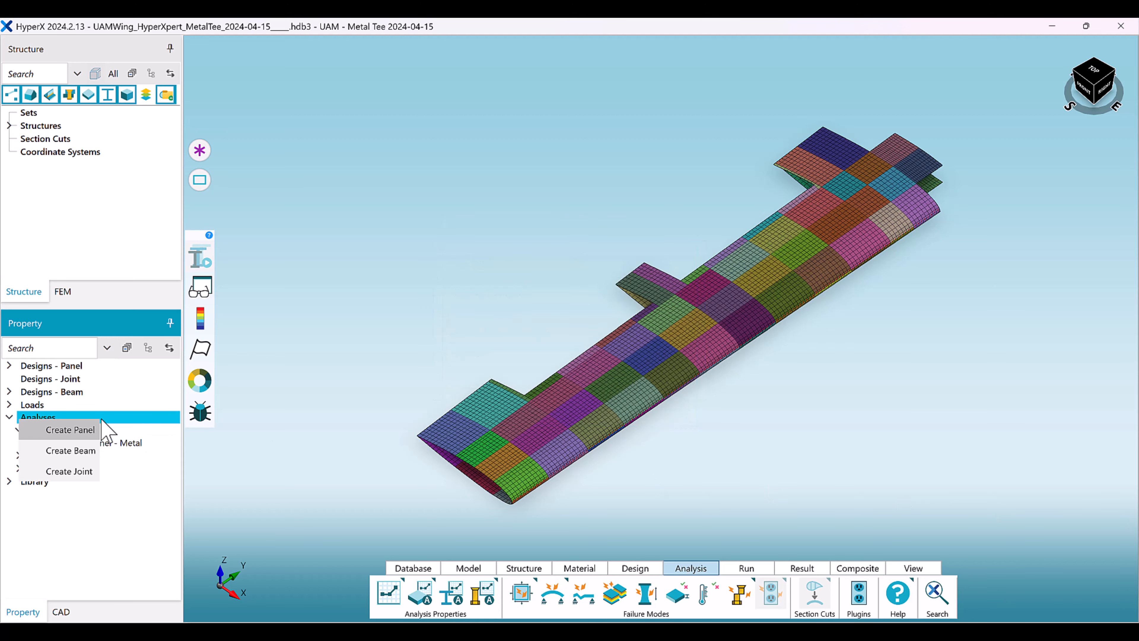
{"action": "left_click", "coordinate": [70, 430]}
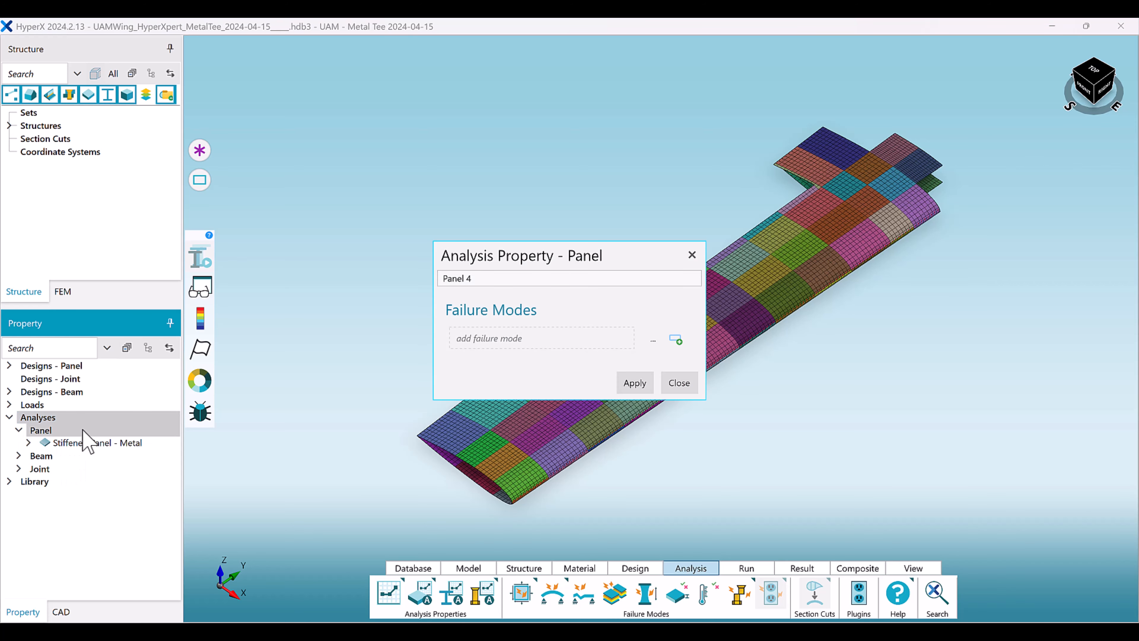
{"action": "left_click", "coordinate": [90, 419]}
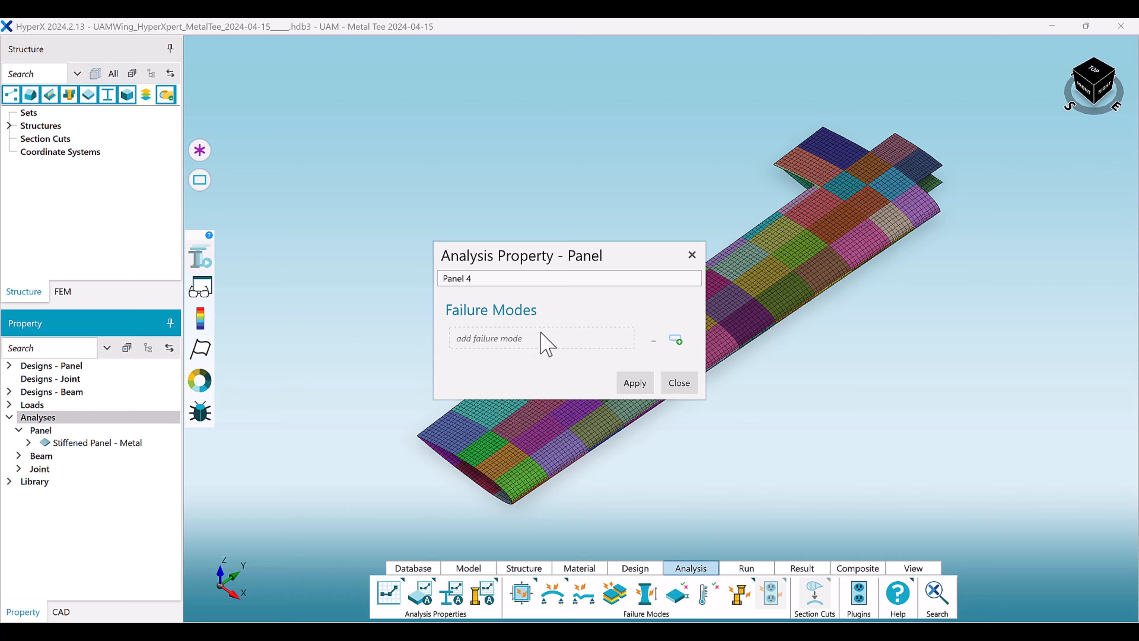
{"action": "left_click", "coordinate": [676, 341]}
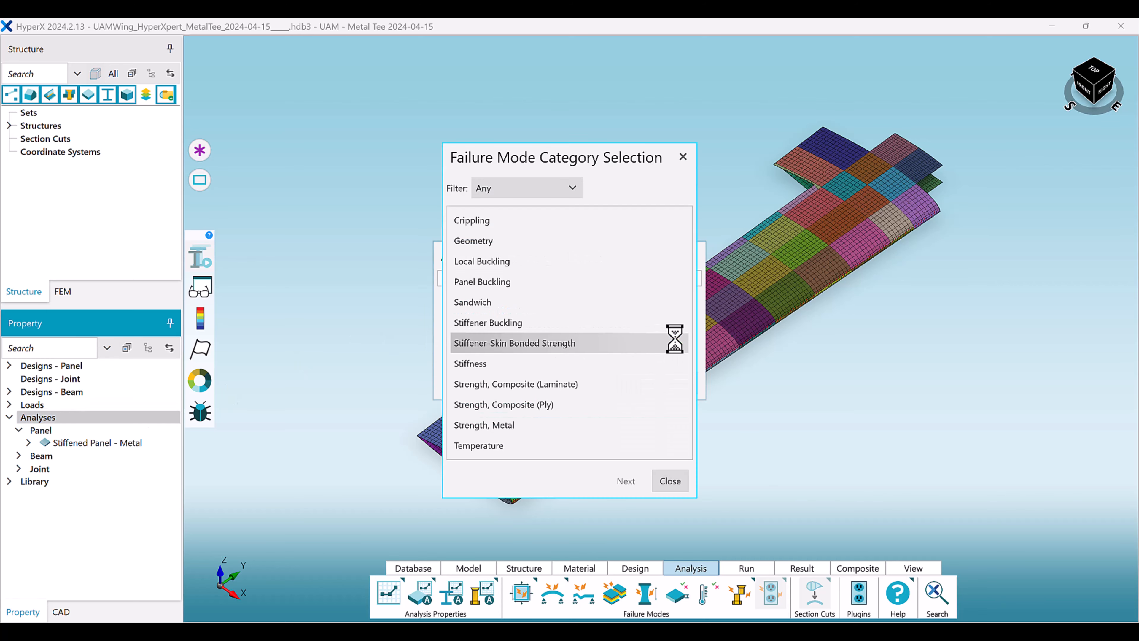
{"action": "left_click", "coordinate": [545, 225]}
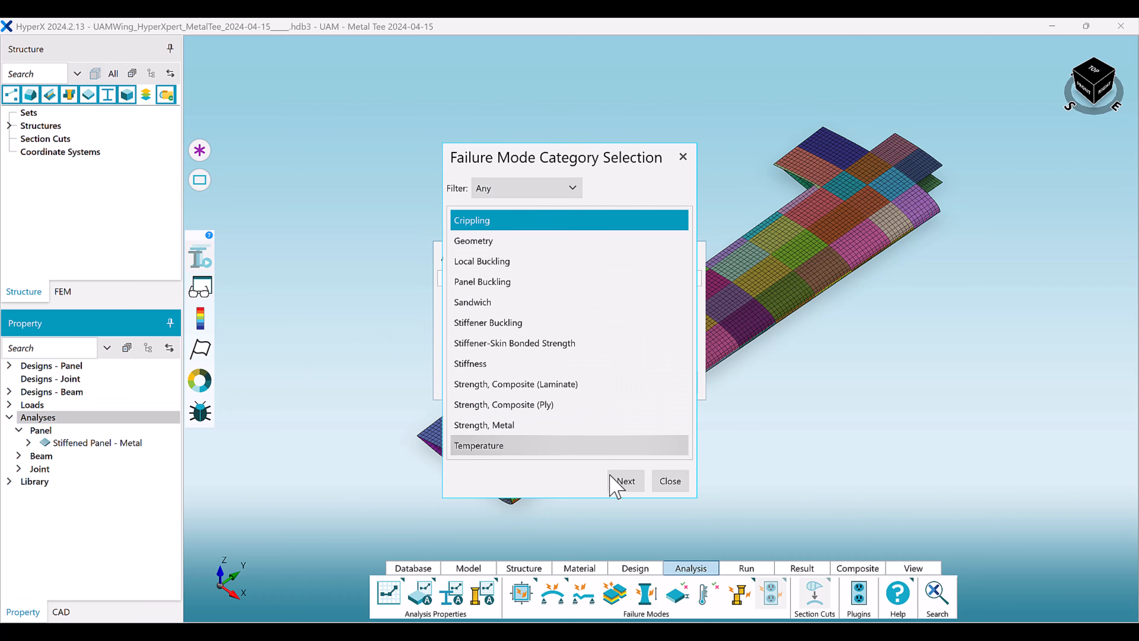
{"action": "left_click", "coordinate": [625, 480]}
{"action": "left_click", "coordinate": [717, 593]}
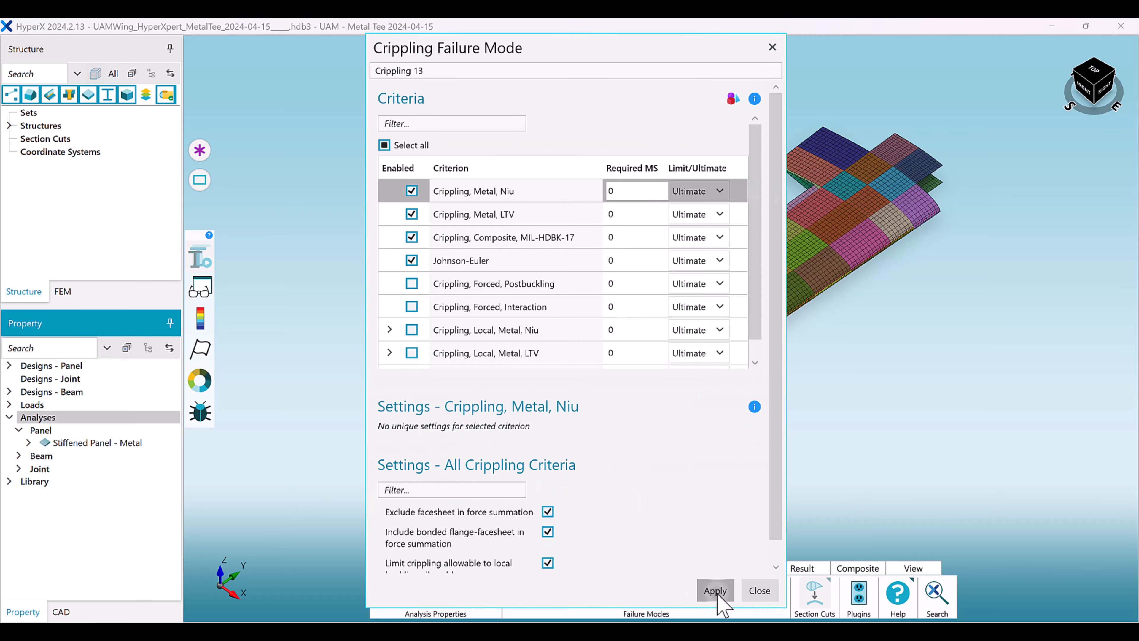
{"action": "left_click", "coordinate": [761, 591]}
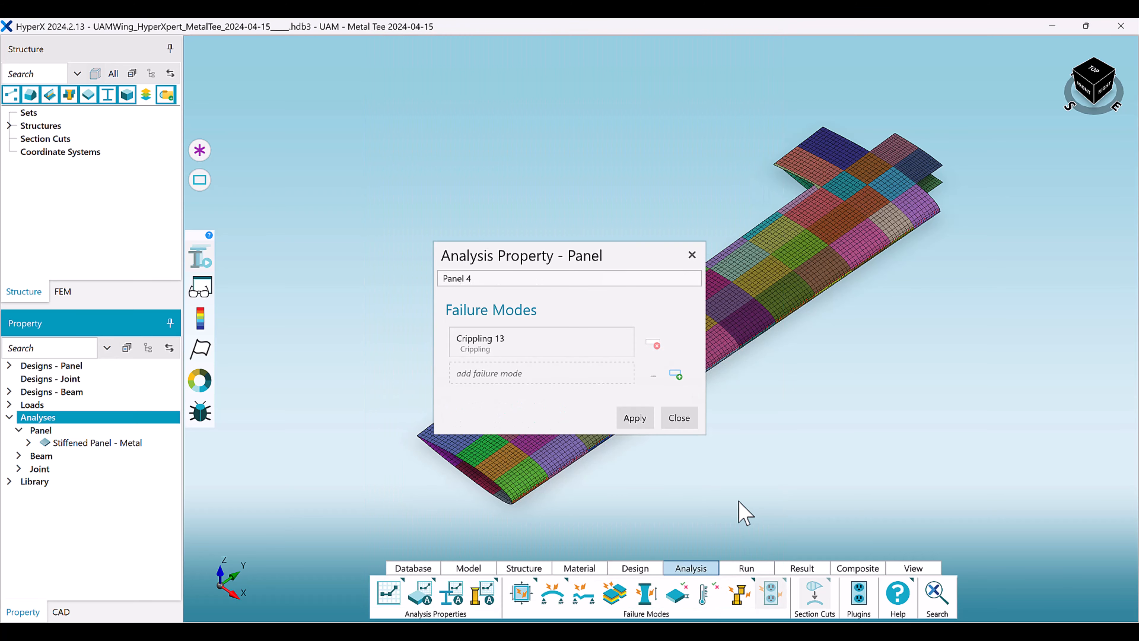
{"action": "left_click", "coordinate": [680, 417]}
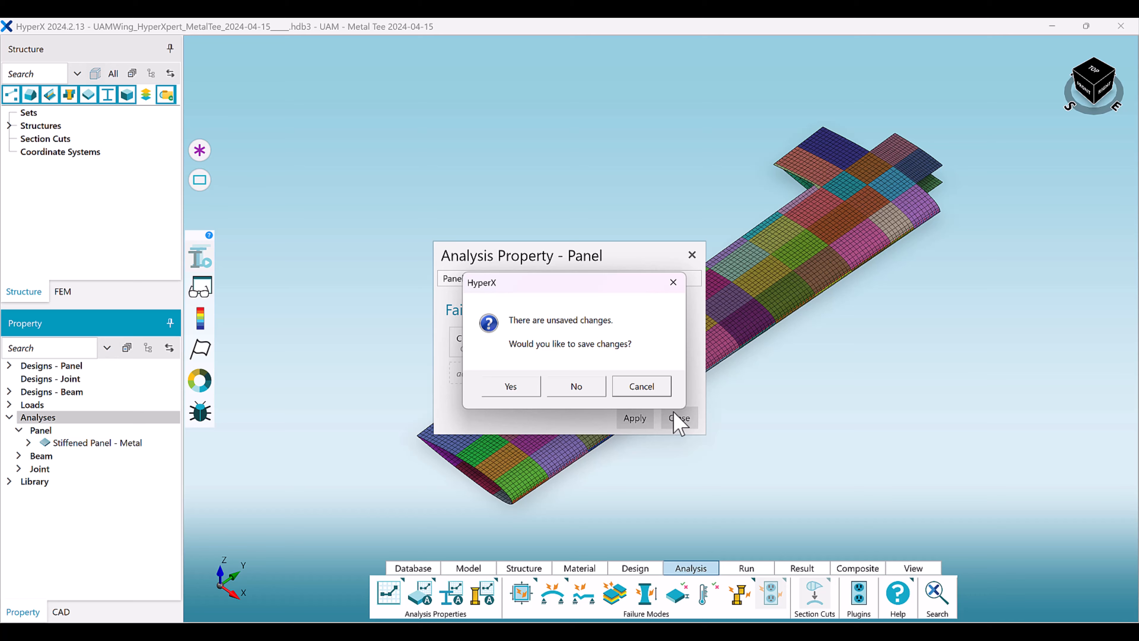
{"action": "left_click", "coordinate": [517, 386]}
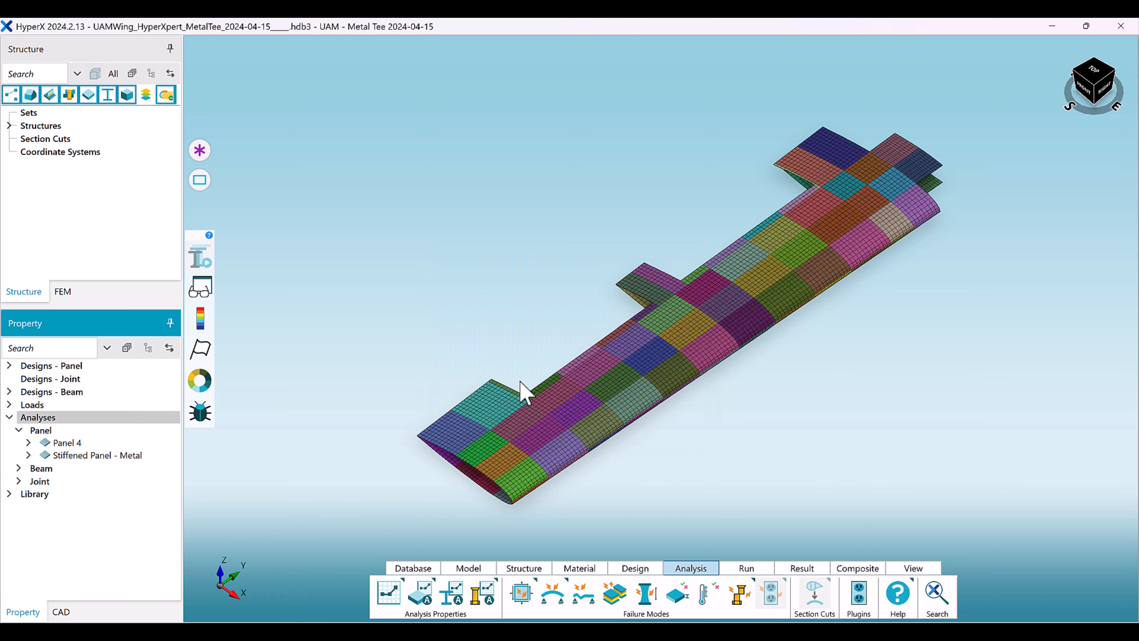
Create another panel analysis property containing a new Crippling failure mode with default criteria, and save it alongside Panel 4.
{"action": "left_click", "coordinate": [391, 595]}
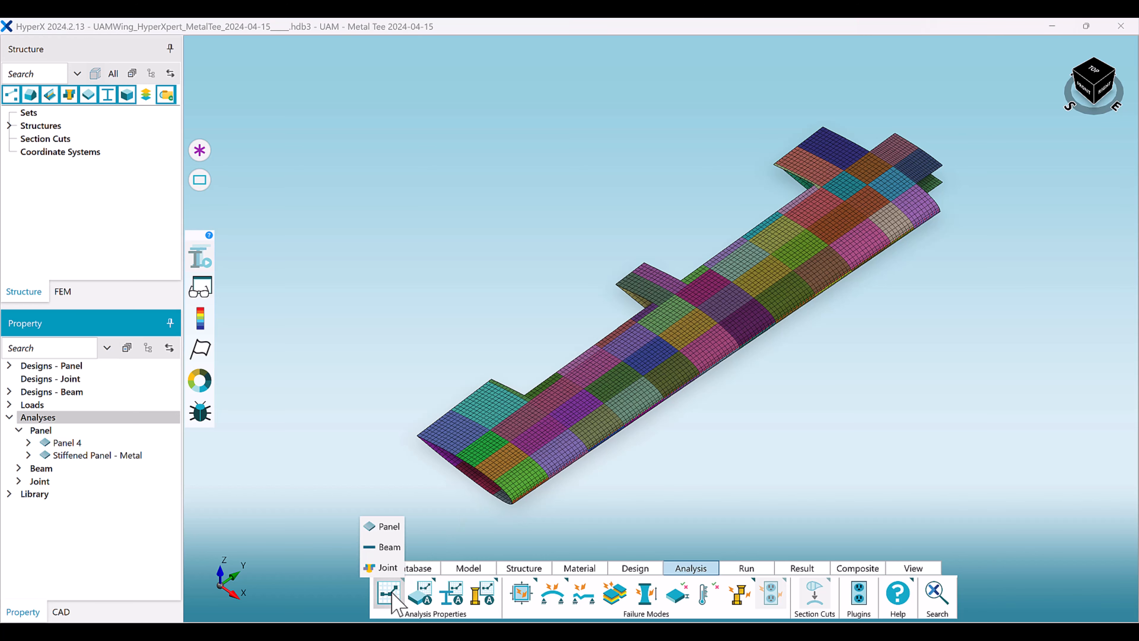
{"action": "left_click", "coordinate": [389, 527]}
{"action": "left_click", "coordinate": [676, 339]}
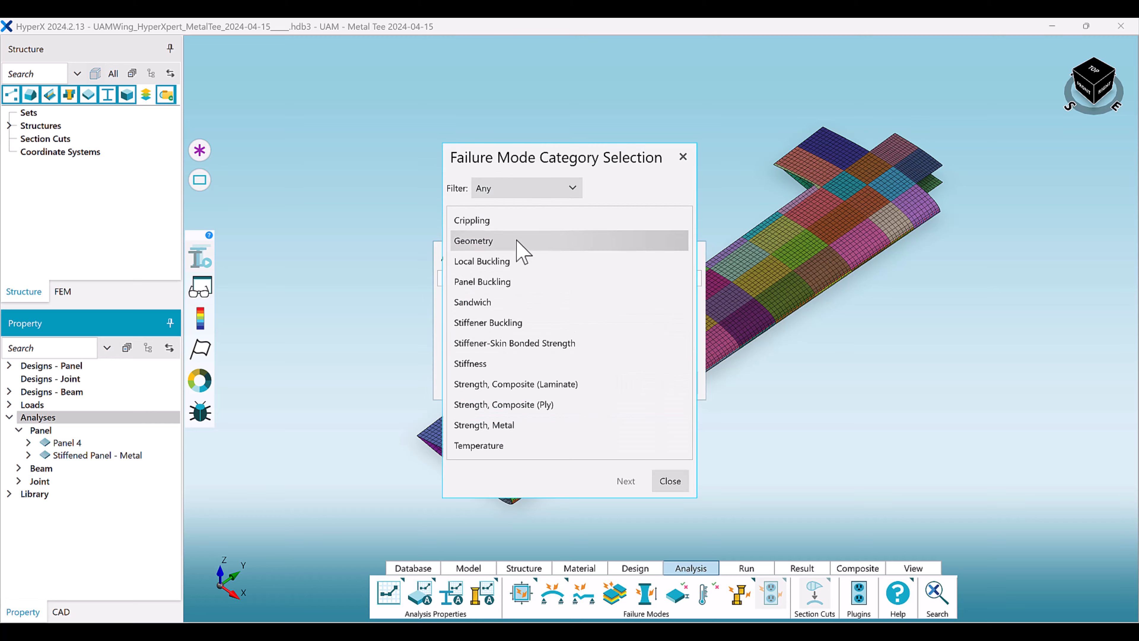
{"action": "left_click", "coordinate": [507, 224]}
{"action": "left_click", "coordinate": [626, 481]}
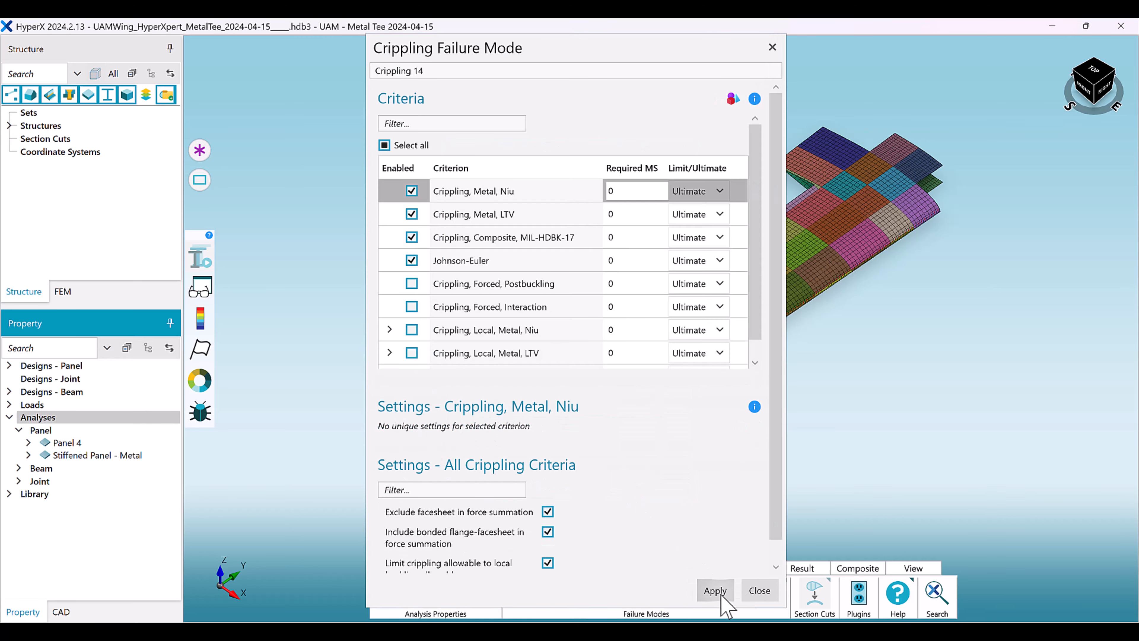
{"action": "left_click", "coordinate": [759, 590]}
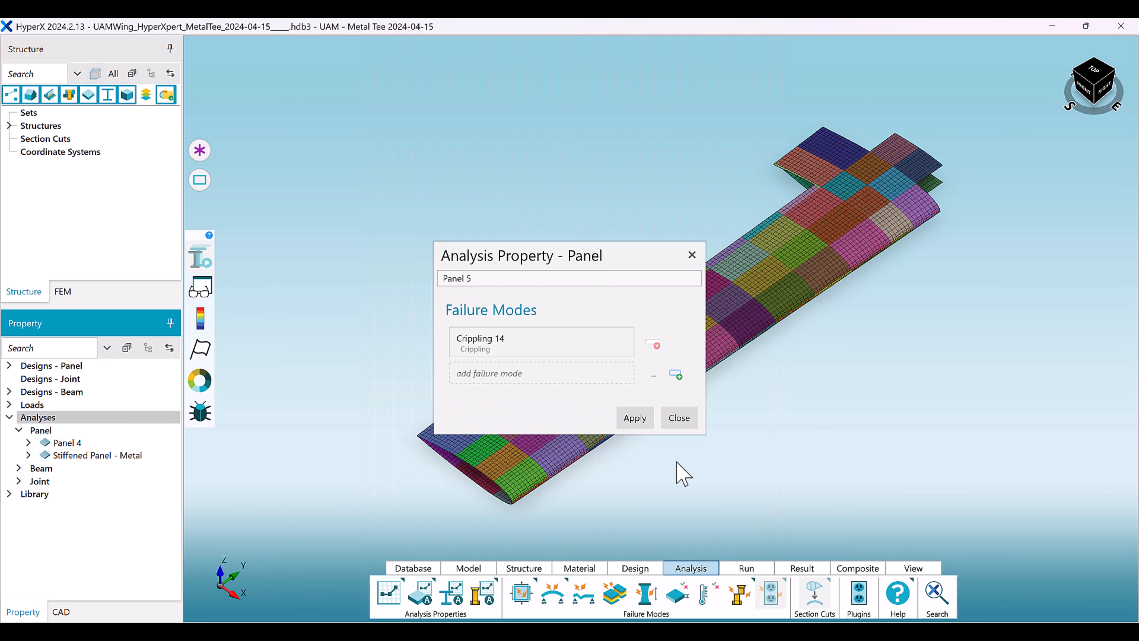
{"action": "left_click", "coordinate": [635, 419]}
{"action": "left_click", "coordinate": [680, 421]}
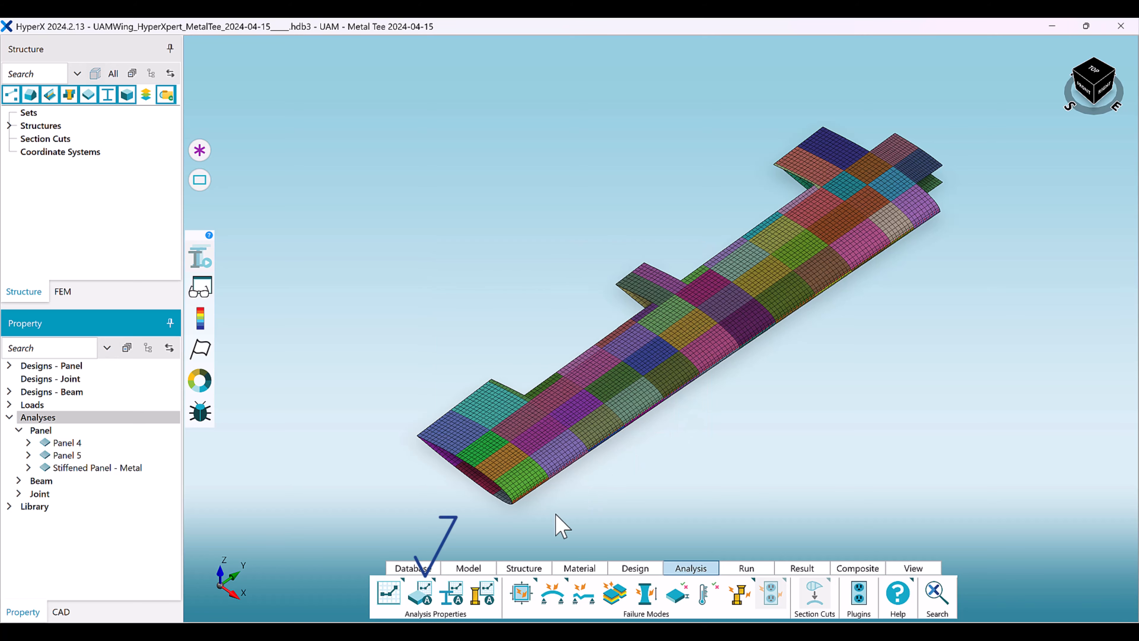
Review the default analysis property templates offered for panels, from Plate to Grid Panel, without creating one.
{"action": "left_click", "coordinate": [428, 600]}
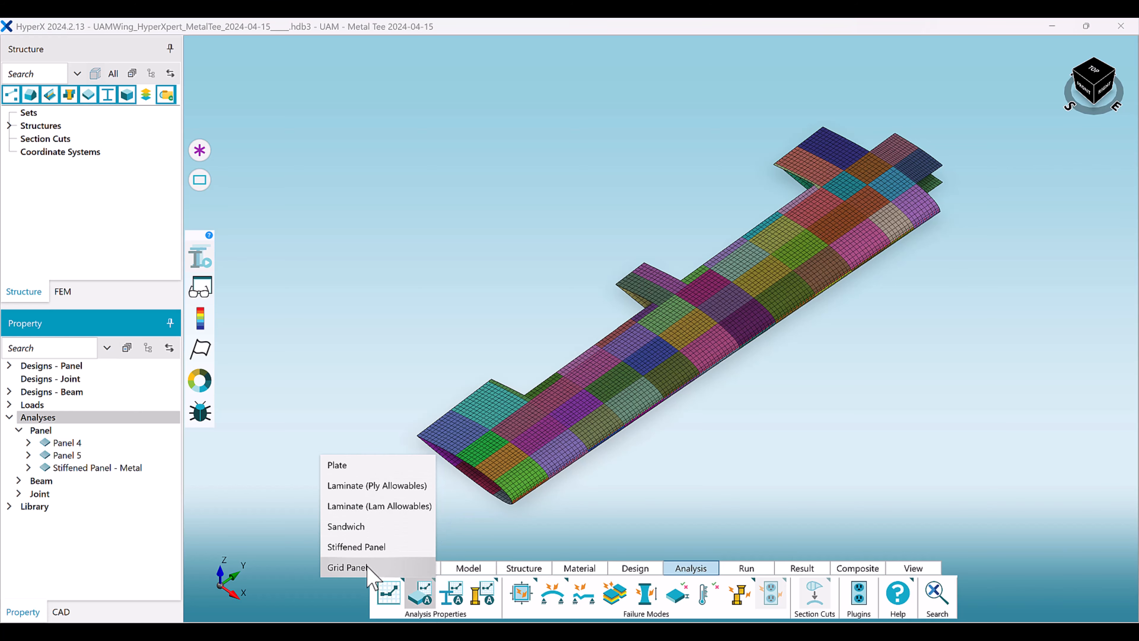
{"action": "left_click", "coordinate": [538, 545]}
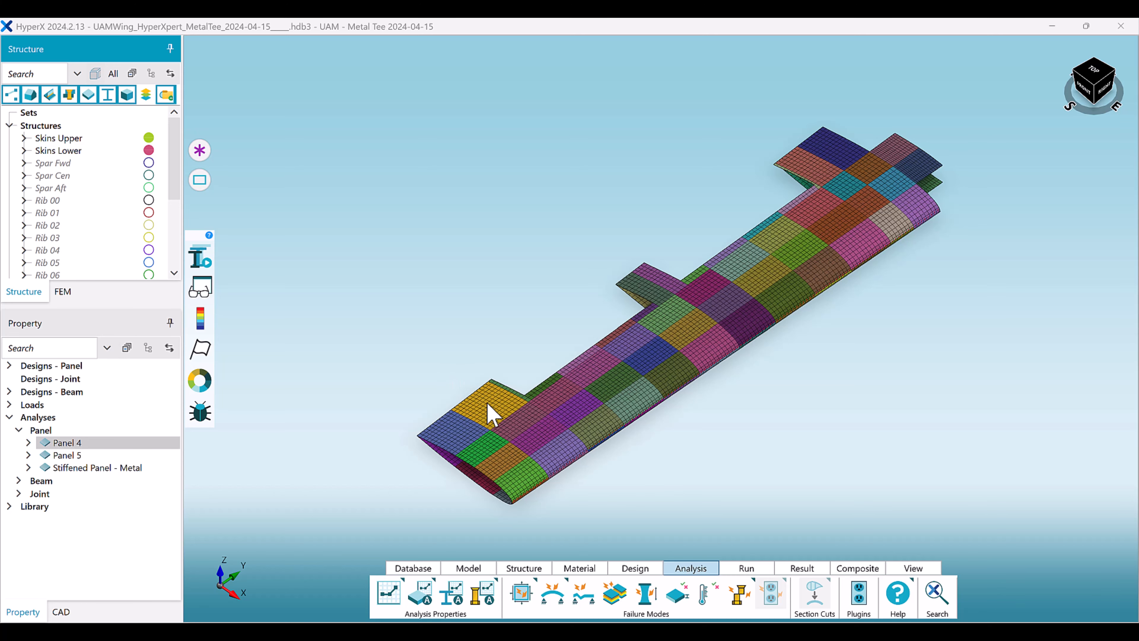
Check the analysis property assigned to the wing's corner panel, and review the assignment options available for Panel 4.
{"action": "left_click", "coordinate": [455, 439]}
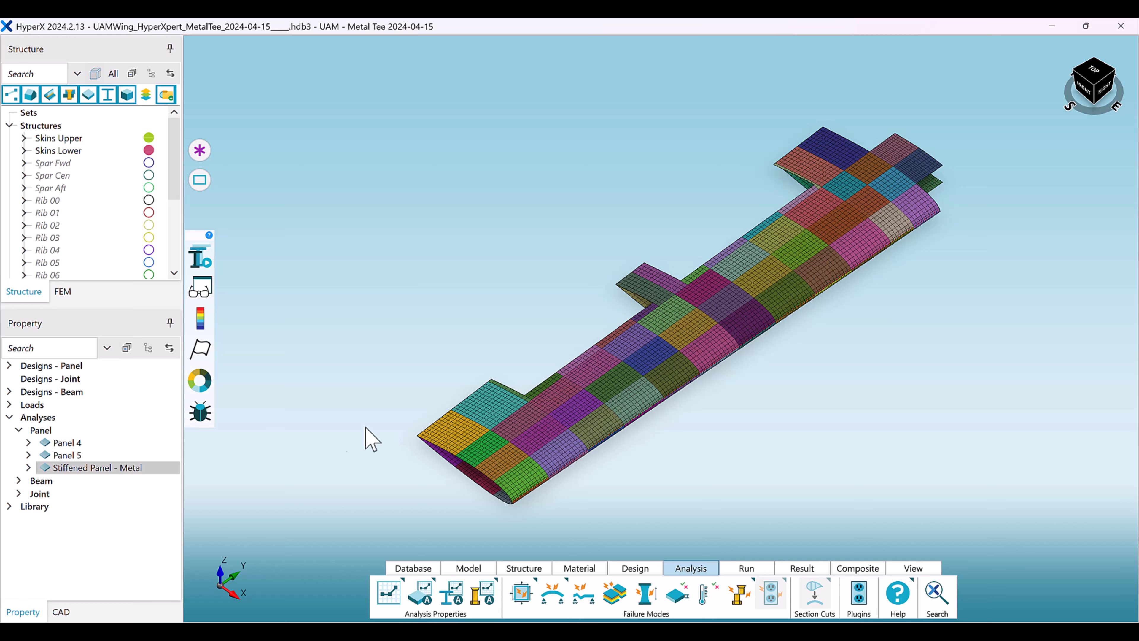
{"action": "left_click", "coordinate": [93, 442]}
{"action": "right_click", "coordinate": [94, 443]}
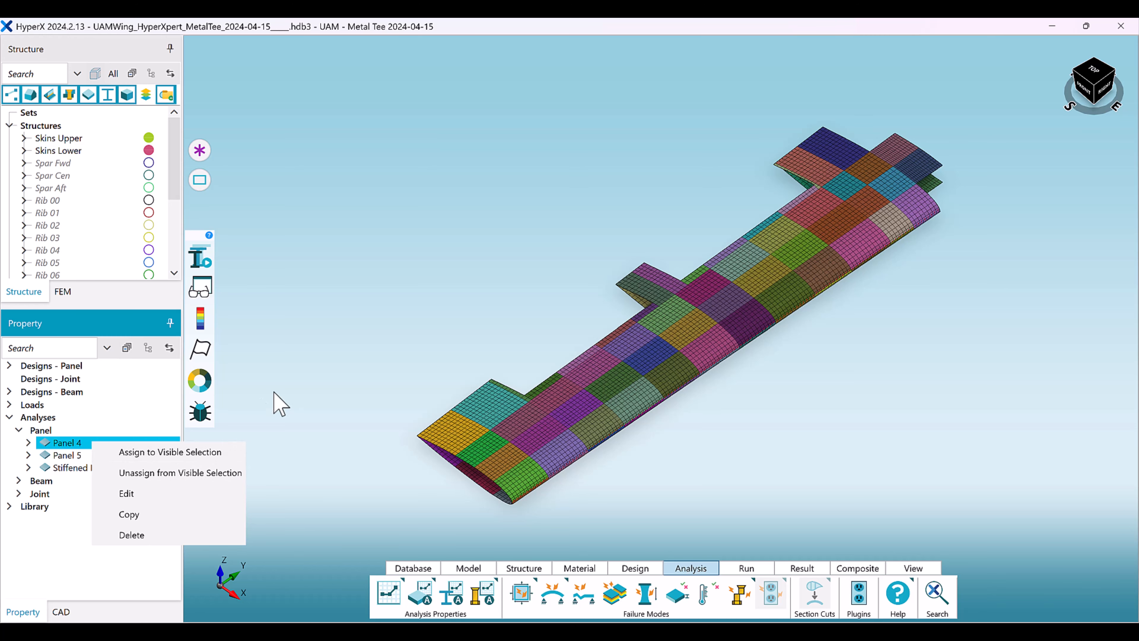
{"action": "left_click", "coordinate": [313, 390]}
Try to apply the Panel 4 analysis property to Skins Upper and over the Stiffened Panel - Metal property.
{"action": "left_click_drag", "start_coordinate": [72, 444], "coordinate": [164, 455]}
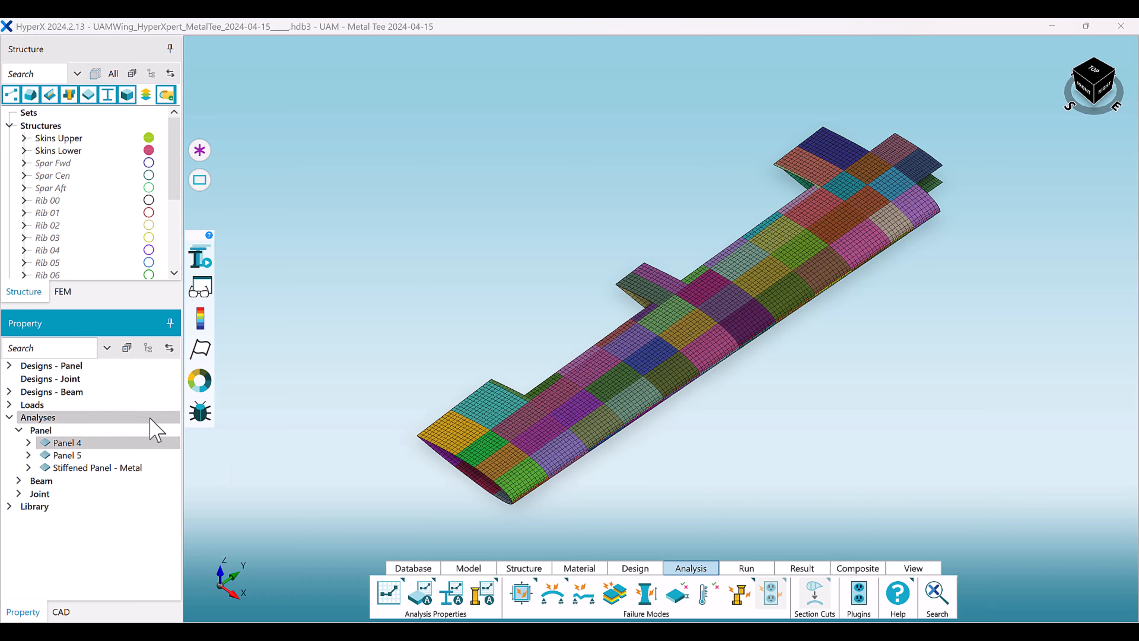
{"action": "left_click_drag", "start_coordinate": [122, 445], "coordinate": [59, 141]}
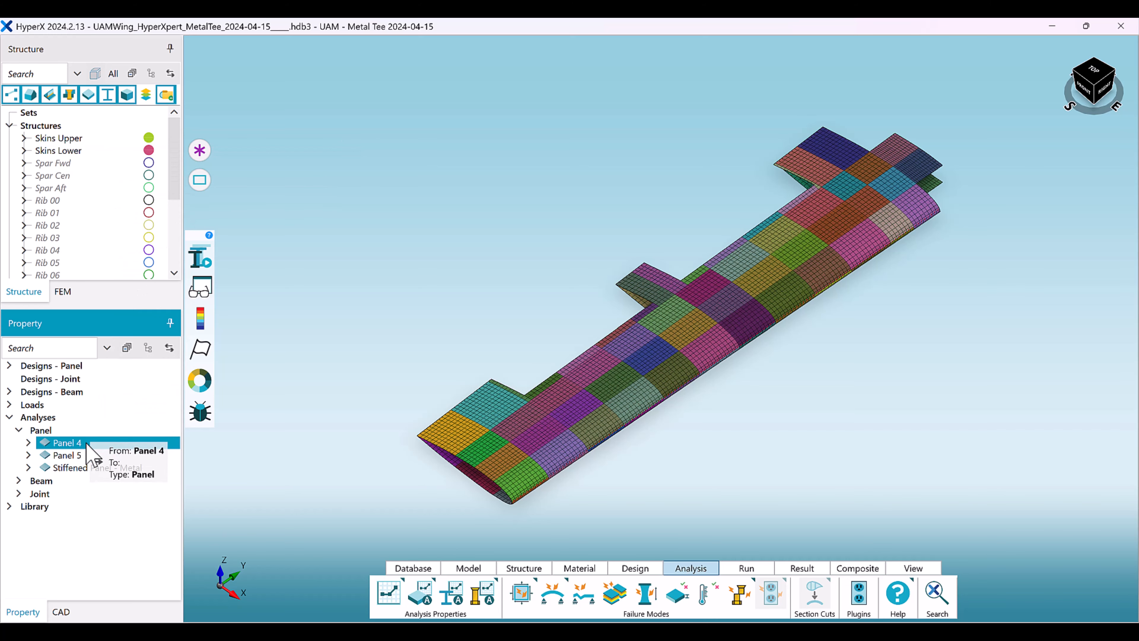
{"action": "left_click_drag", "start_coordinate": [86, 441], "coordinate": [92, 466]}
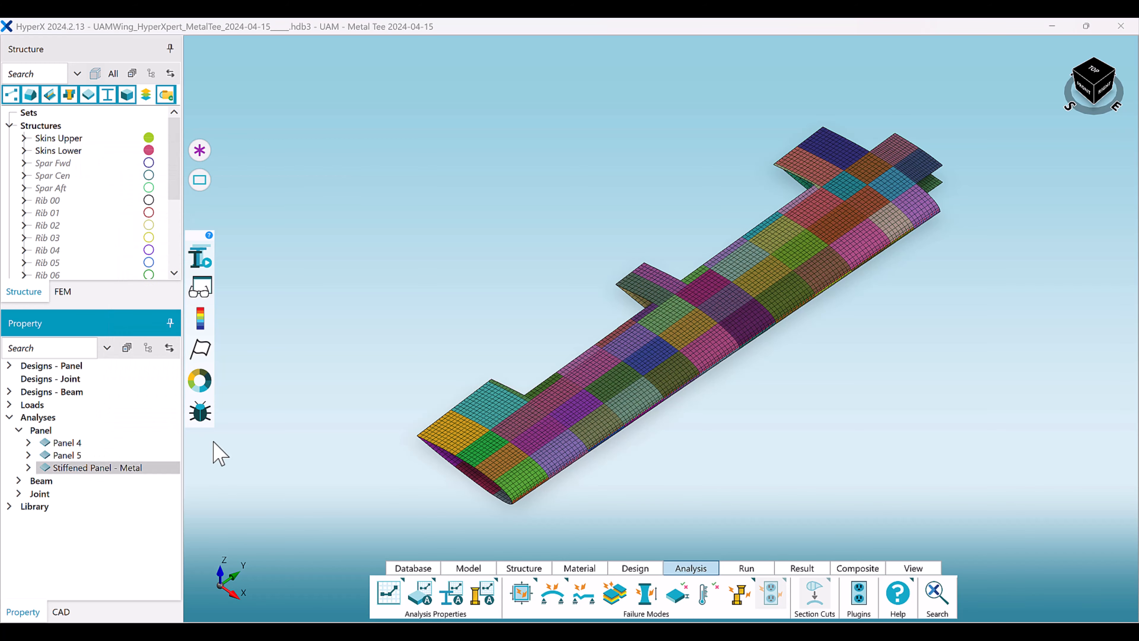
Unassign the Panel 4 analysis property from all structures and accept the confirmation.
{"action": "right_click", "coordinate": [84, 444]}
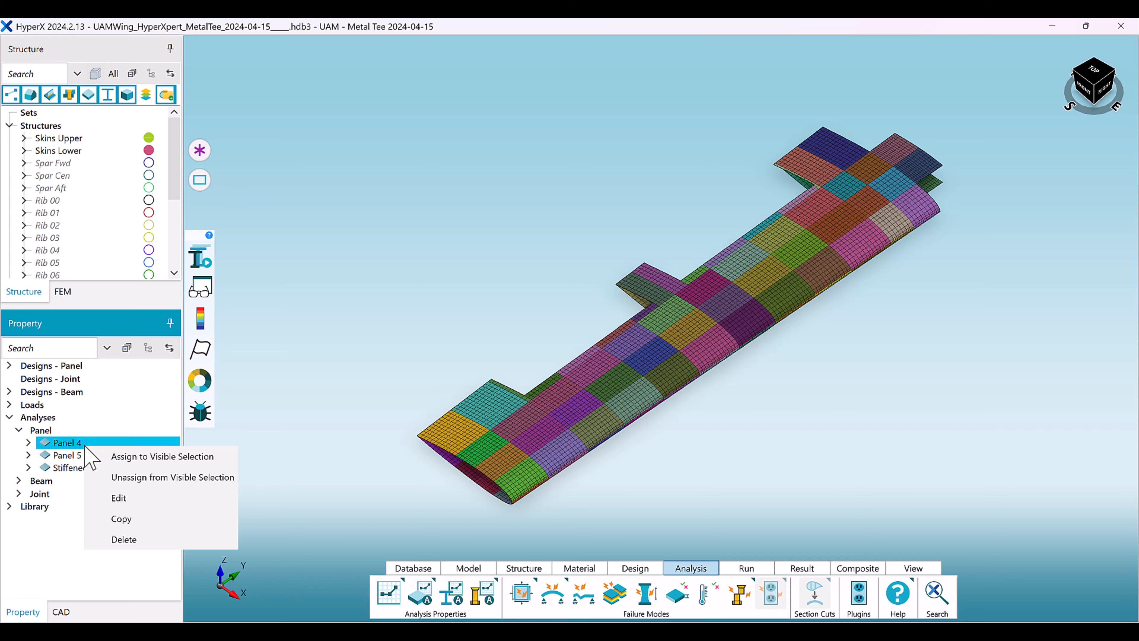
{"action": "left_click", "coordinate": [164, 477]}
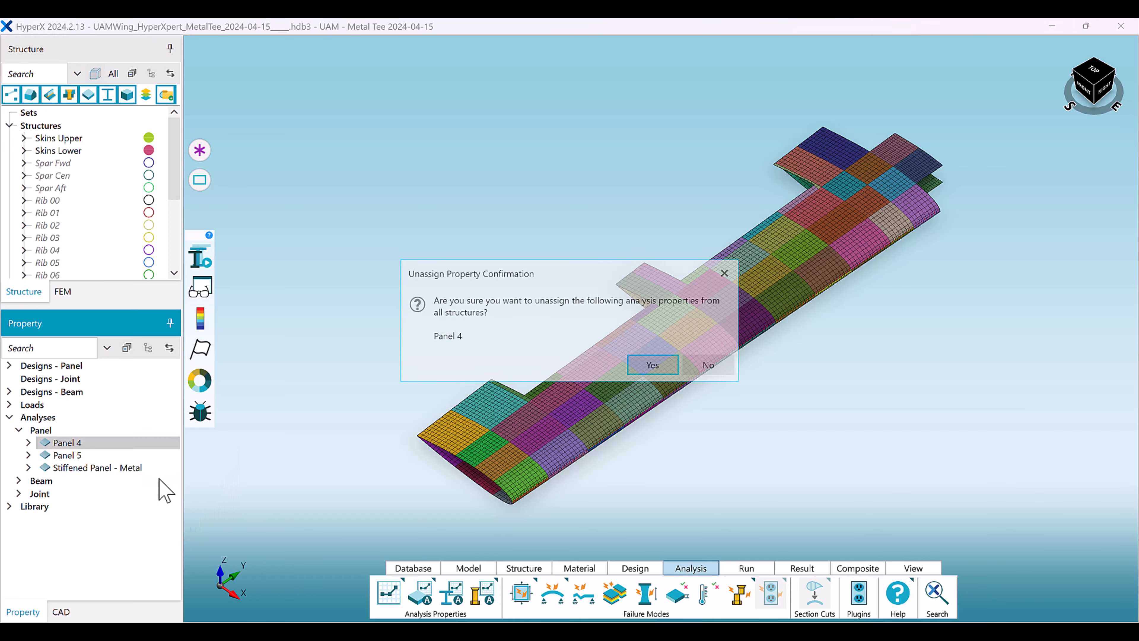
{"action": "left_click", "coordinate": [652, 365]}
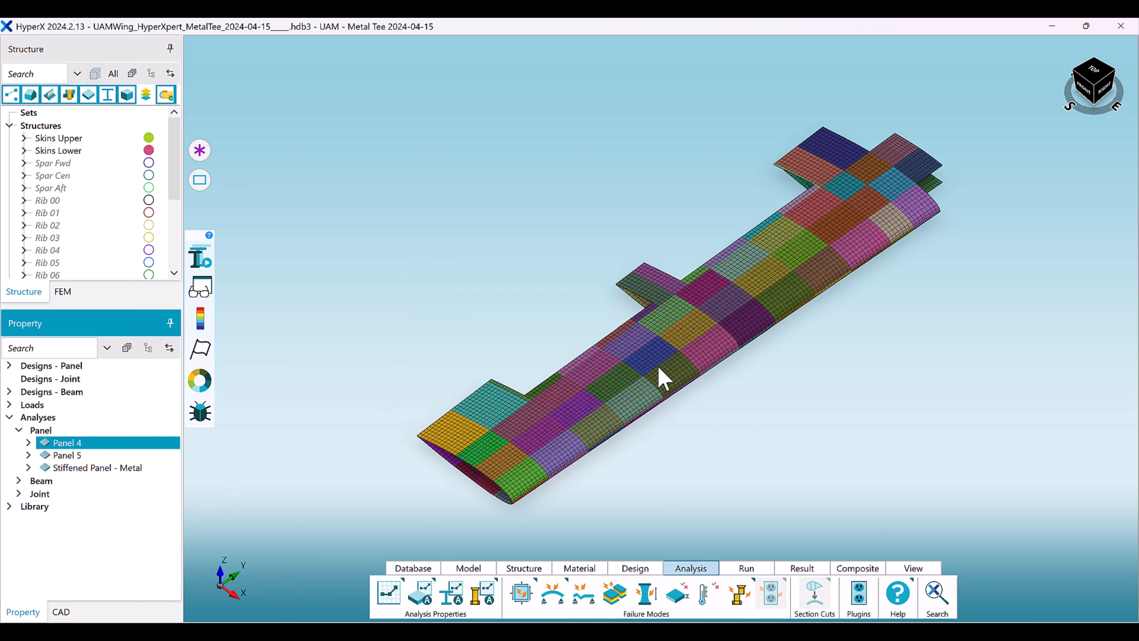
Delete the Panel 4 analysis property from the project and accept the confirmation.
{"action": "right_click", "coordinate": [110, 444]}
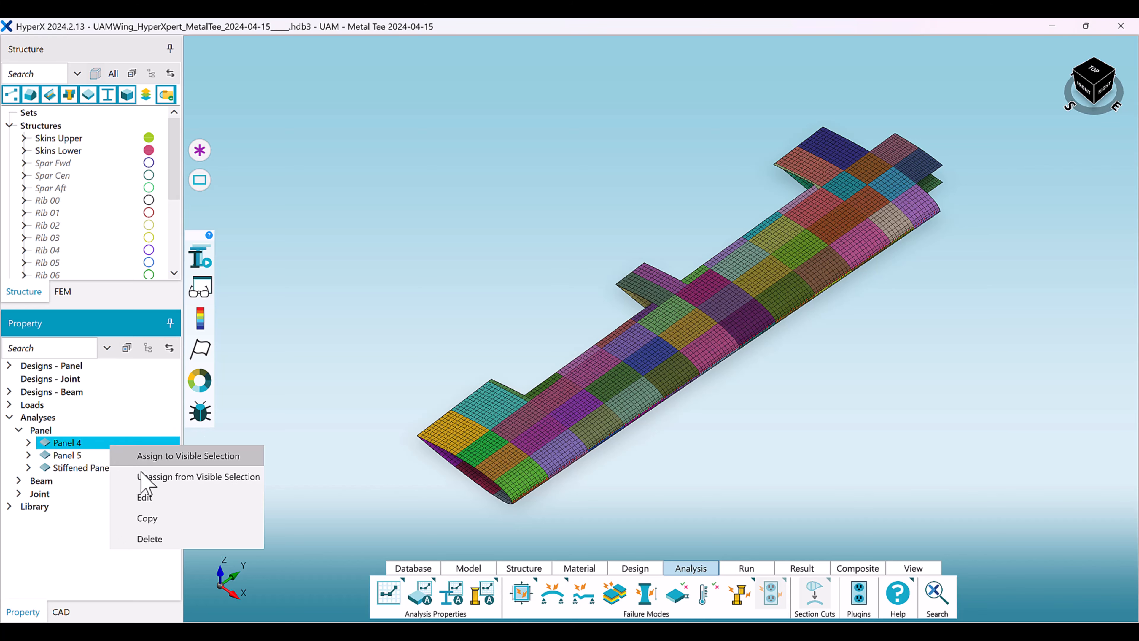
{"action": "left_click", "coordinate": [150, 539]}
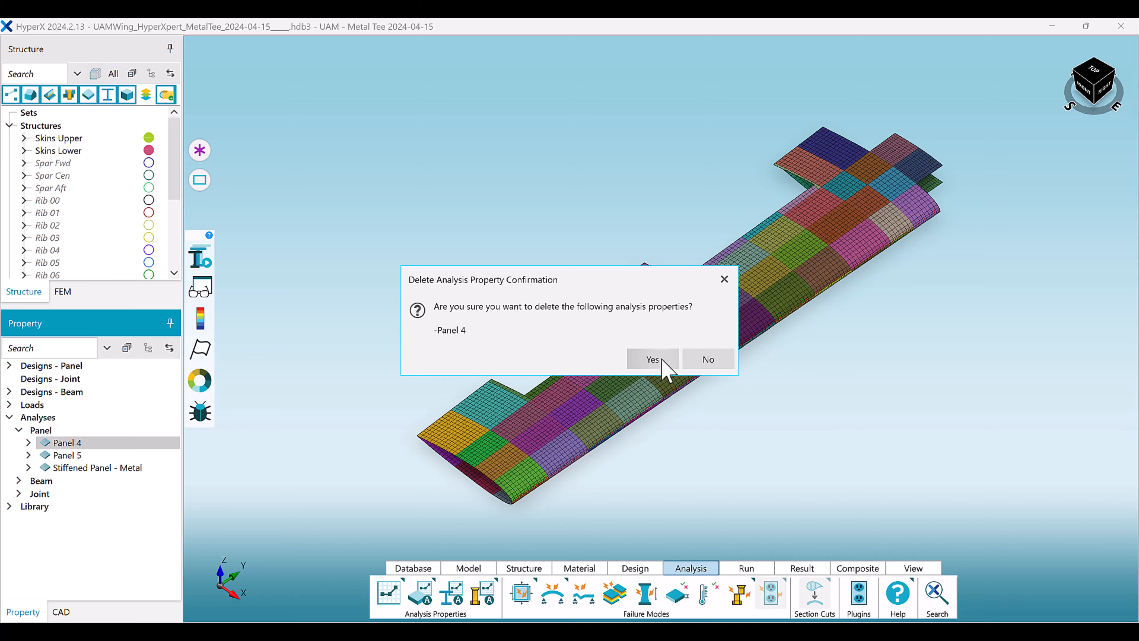
{"action": "left_click", "coordinate": [652, 360]}
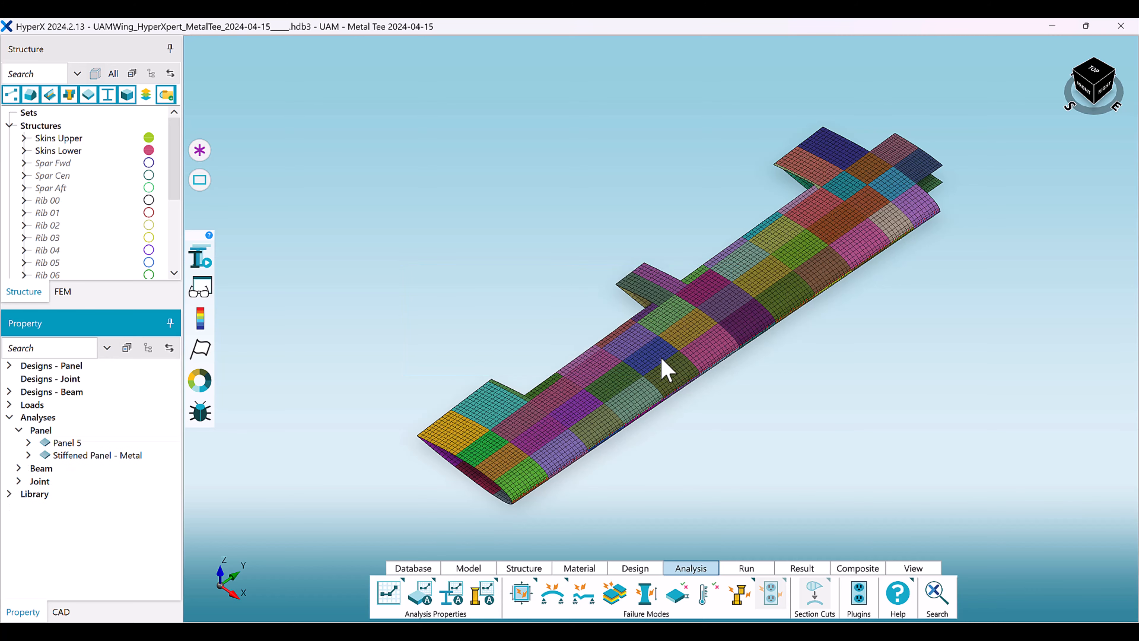